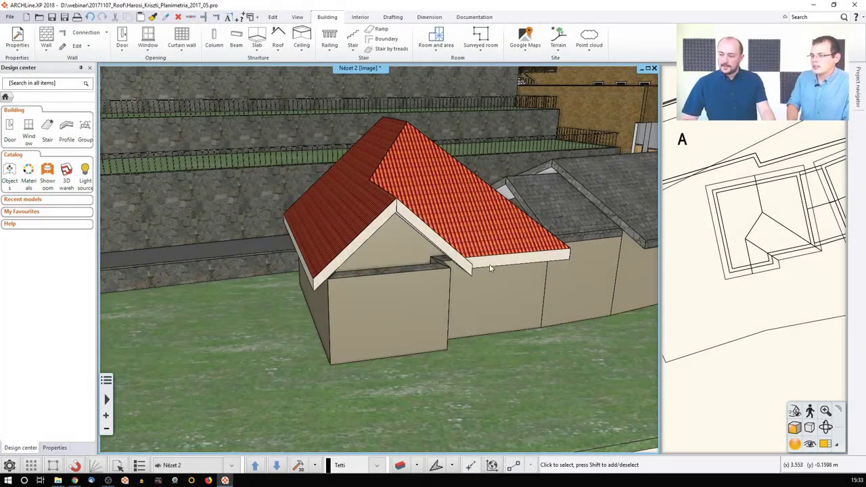
# Step: Replace the red tile material on the large roof with the neighbouring small roof's Tettofatto slate, on this object only
pyautogui.moveTo(489, 260); pyautogui.dragTo(375, 253, button='middle')
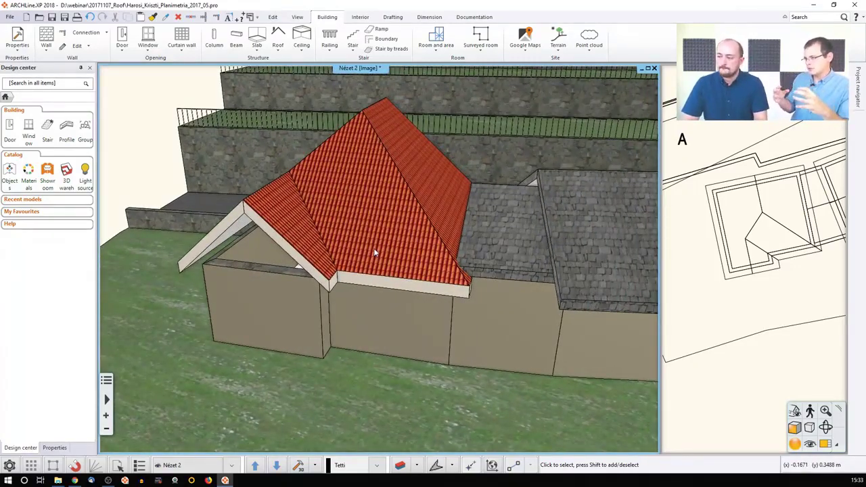
pyautogui.moveTo(374, 253); pyautogui.dragTo(511, 257, button='middle')
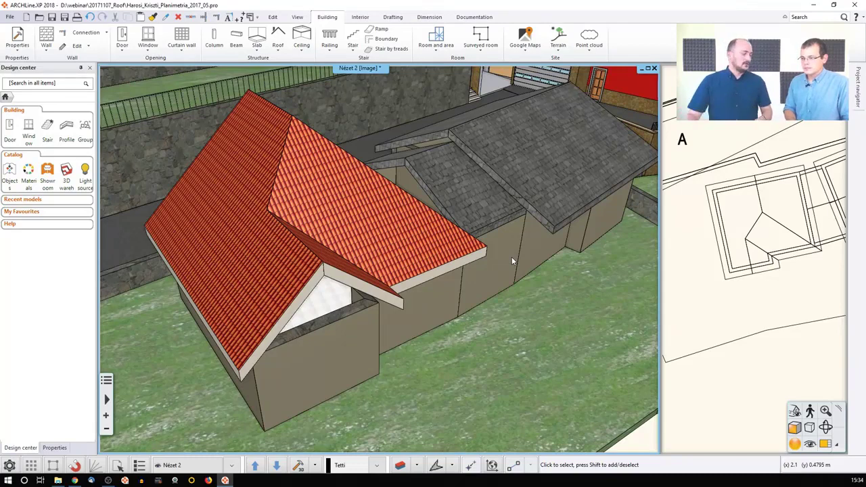
pyautogui.rightClick(450, 194)
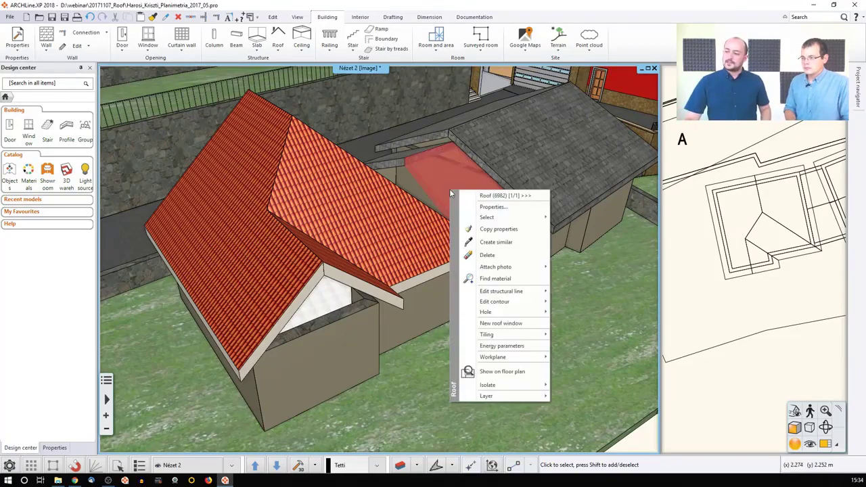
pyautogui.click(493, 278)
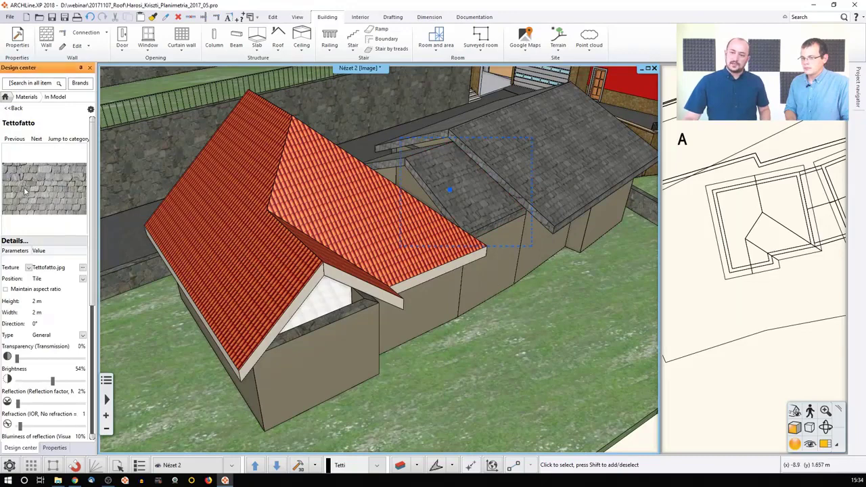
pyautogui.moveTo(29, 201); pyautogui.dragTo(214, 184)
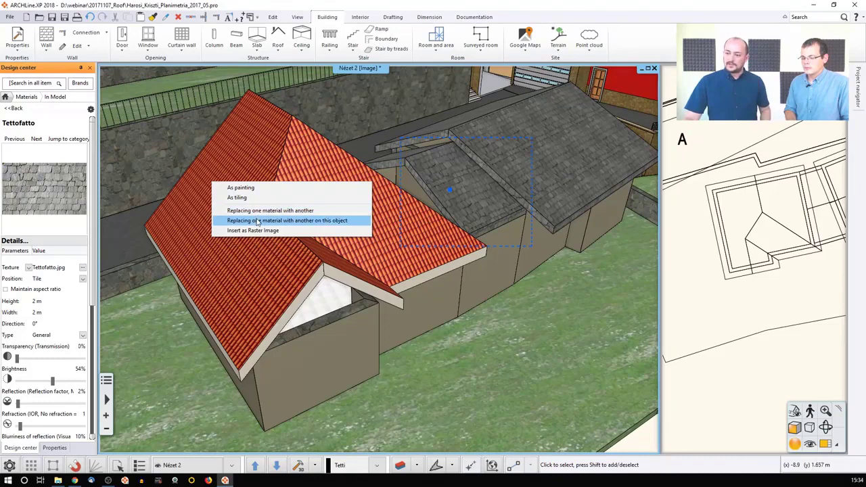
pyautogui.click(257, 222)
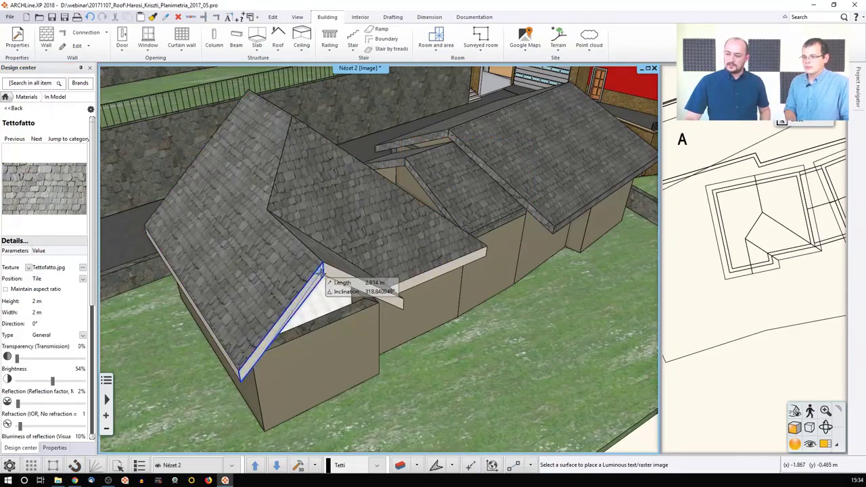
pyautogui.press('Escape')
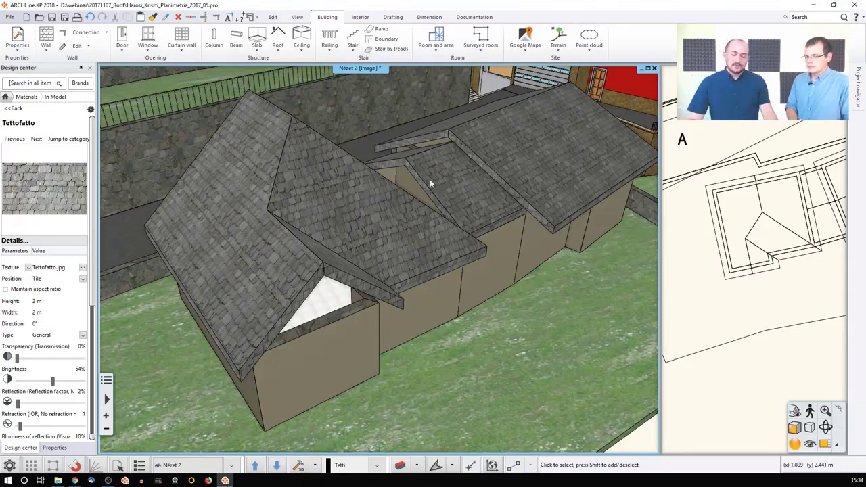
# Step: Select the small connecting roof between the two buildings and show it on the floor plan
pyautogui.moveTo(425, 176); pyautogui.dragTo(408, 181, button='middle')
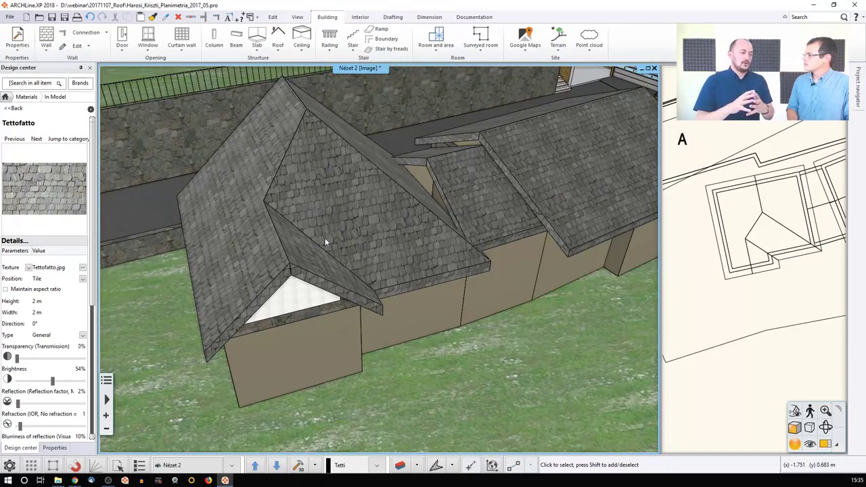
pyautogui.click(348, 179)
pyautogui.click(464, 167)
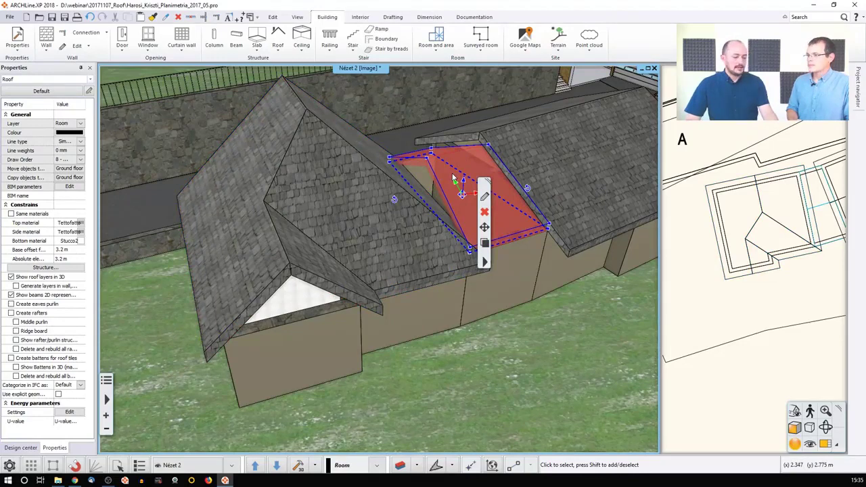
pyautogui.click(452, 177)
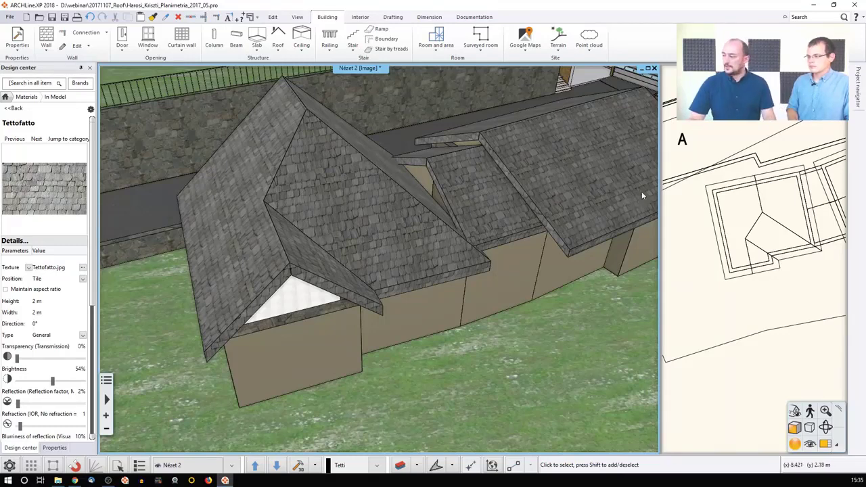
pyautogui.click(451, 171)
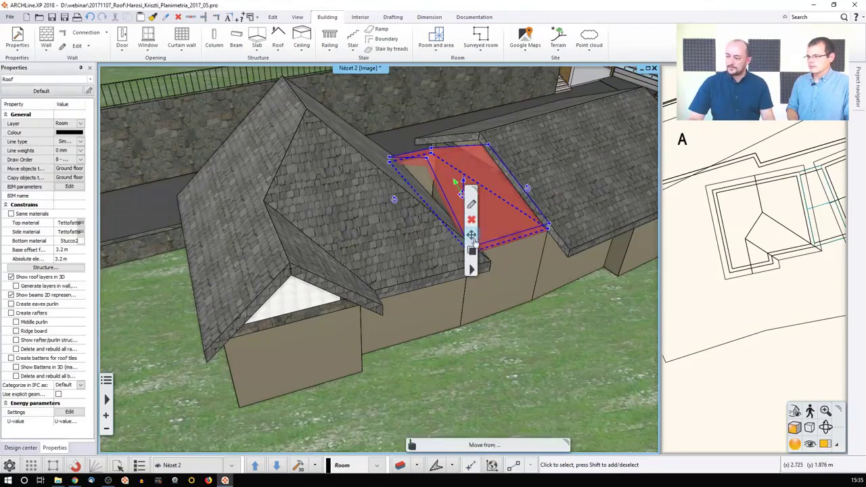
pyautogui.click(471, 270)
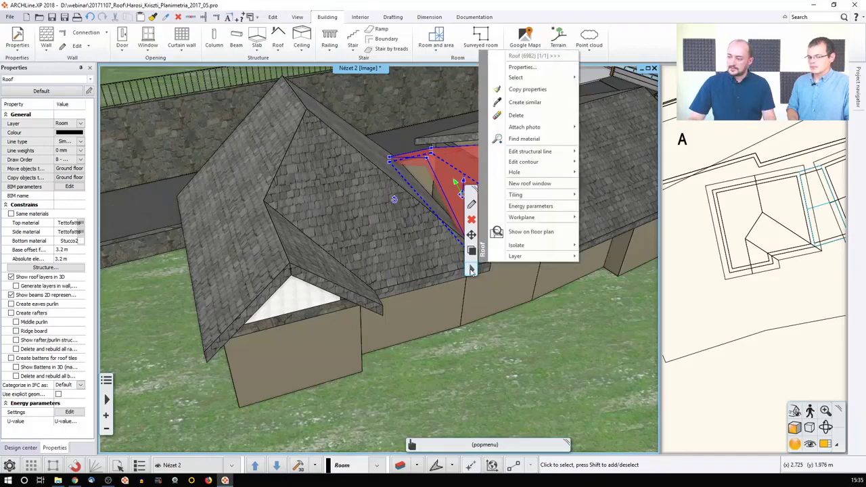
pyautogui.click(535, 229)
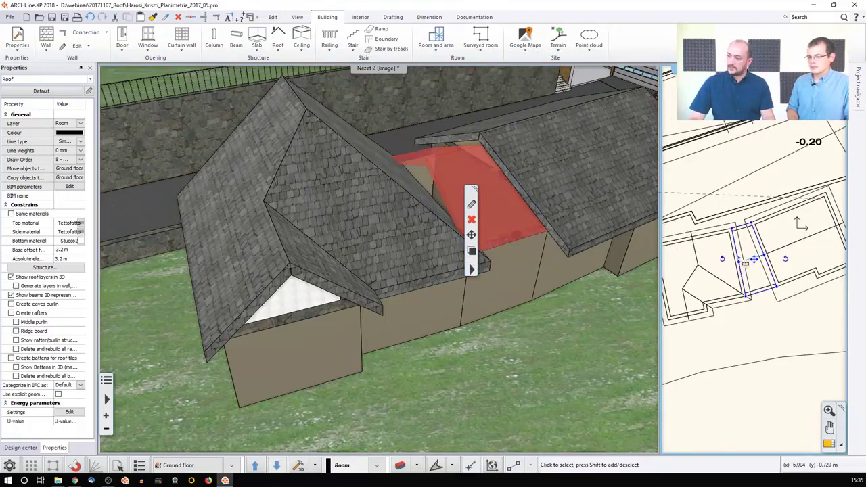
# Step: Offset the connecting roof's edge by about 1.6 m so that it extends into the large roof
pyautogui.scroll(2, 735, 258)
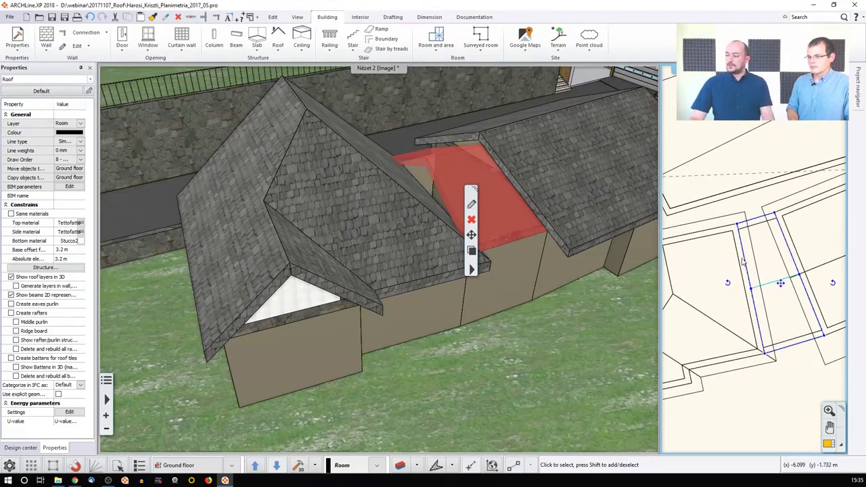
pyautogui.moveTo(744, 260)
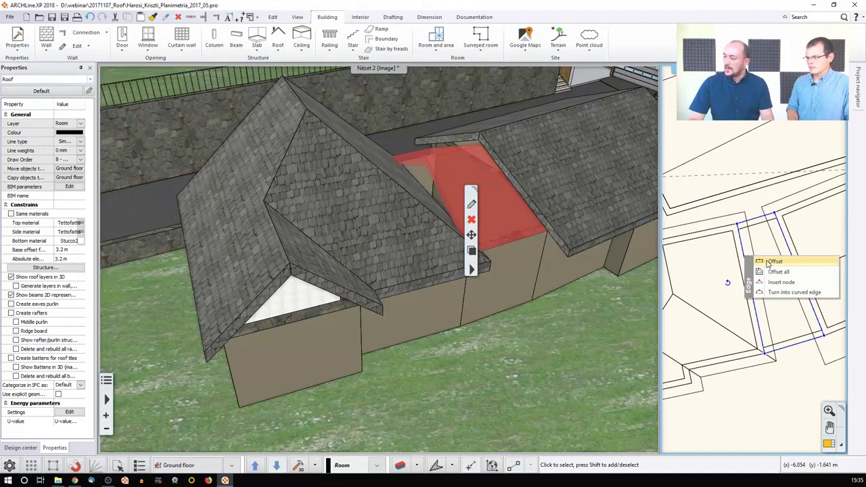
pyautogui.click(771, 262)
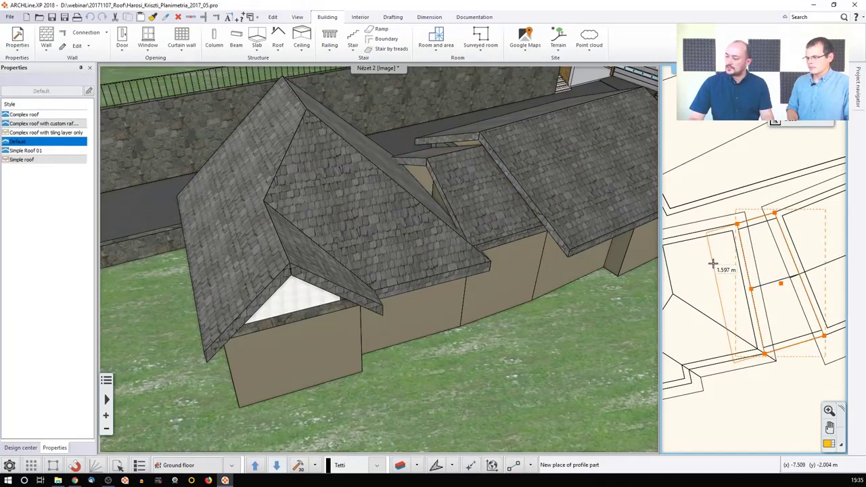
pyautogui.click(712, 263)
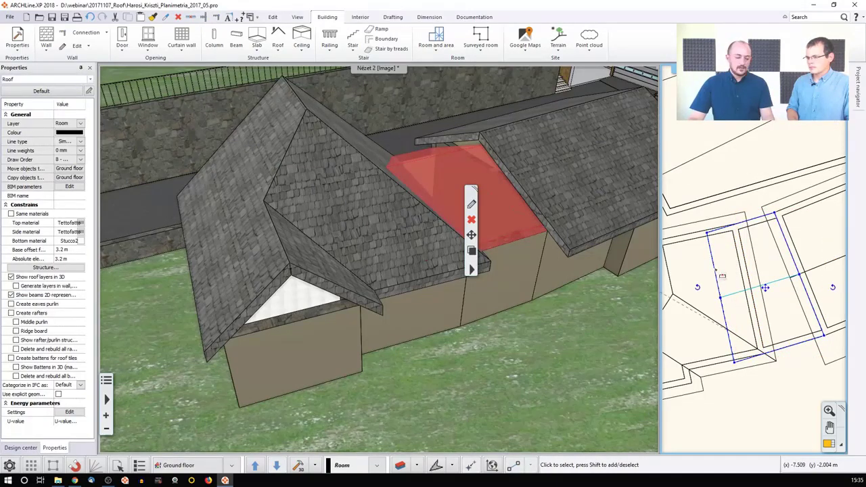
# Step: Examine in 3D how the extended connecting roof meets the large roof, from outside and from below the gable
pyautogui.click(507, 220)
pyautogui.scroll(3, 433, 215)
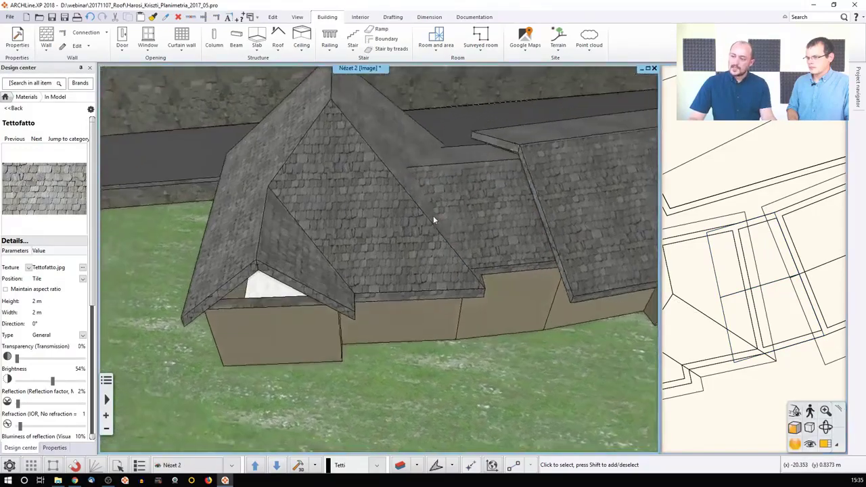
pyautogui.moveTo(450, 229); pyautogui.dragTo(488, 185, button='middle')
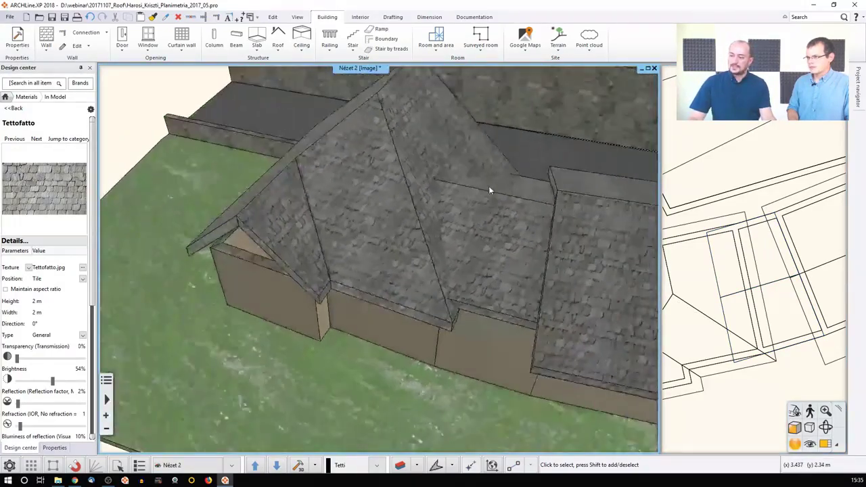
pyautogui.scroll(-3, 480, 213)
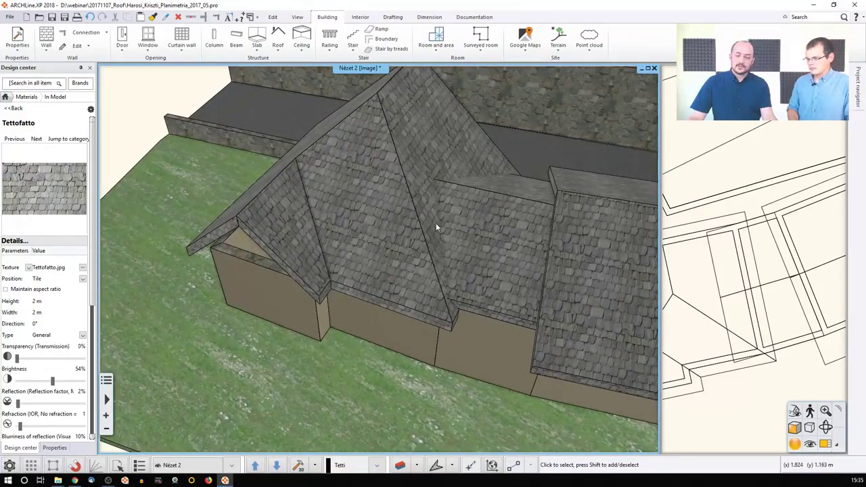
pyautogui.moveTo(436, 225); pyautogui.dragTo(341, 223, button='middle')
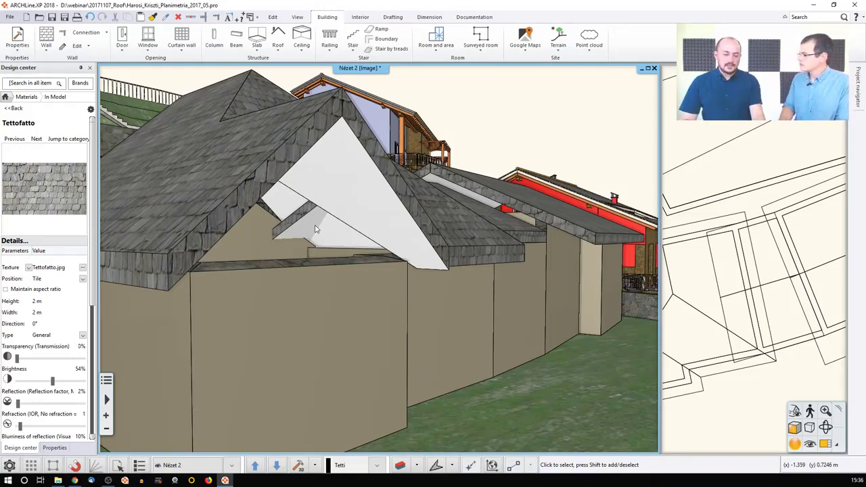
pyautogui.moveTo(314, 229); pyautogui.dragTo(561, 178, button='middle')
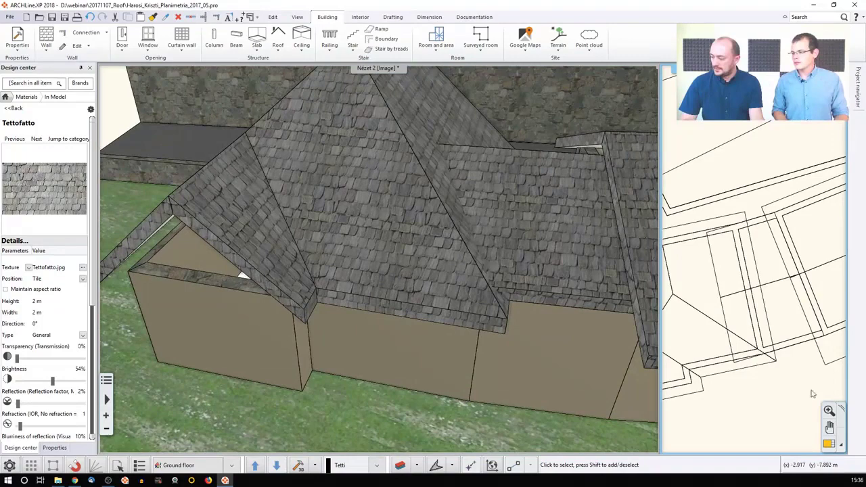
# Step: Make the floor plan the main view and rebuild the 3D model with only the large roof and the connecting roof
pyautogui.click(829, 443)
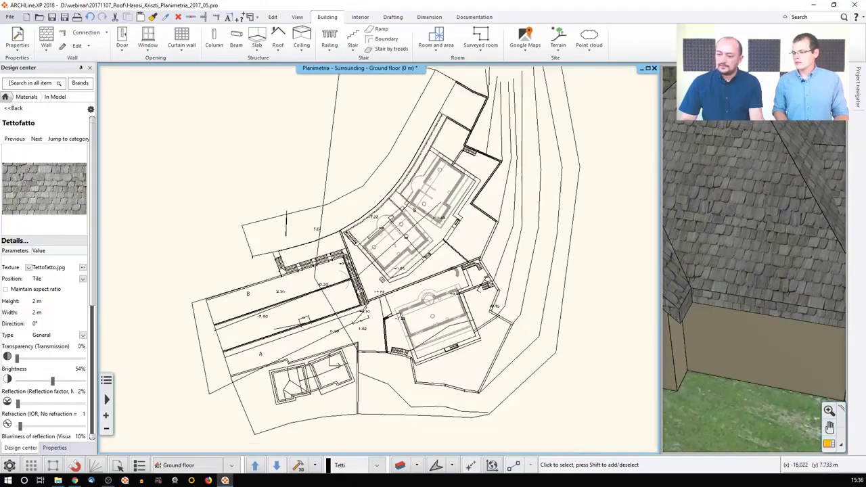
pyautogui.moveTo(689, 204); pyautogui.dragTo(755, 246, button='middle')
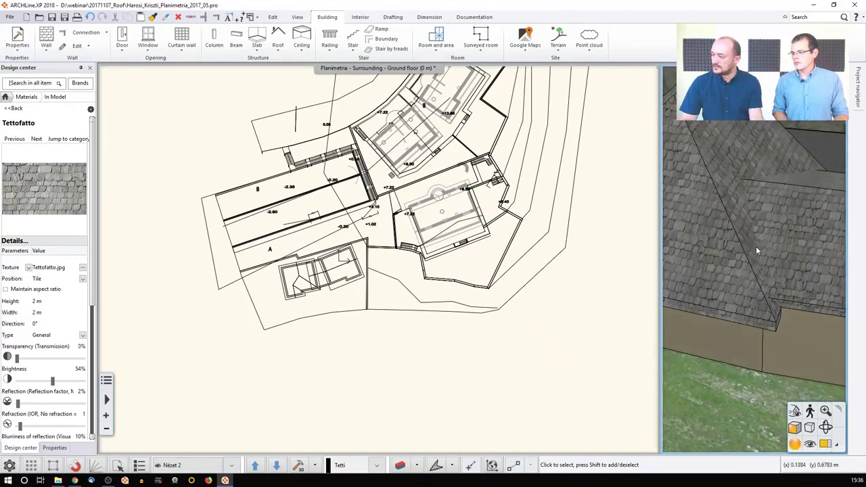
pyautogui.scroll(2, 675, 254)
pyautogui.click(381, 306)
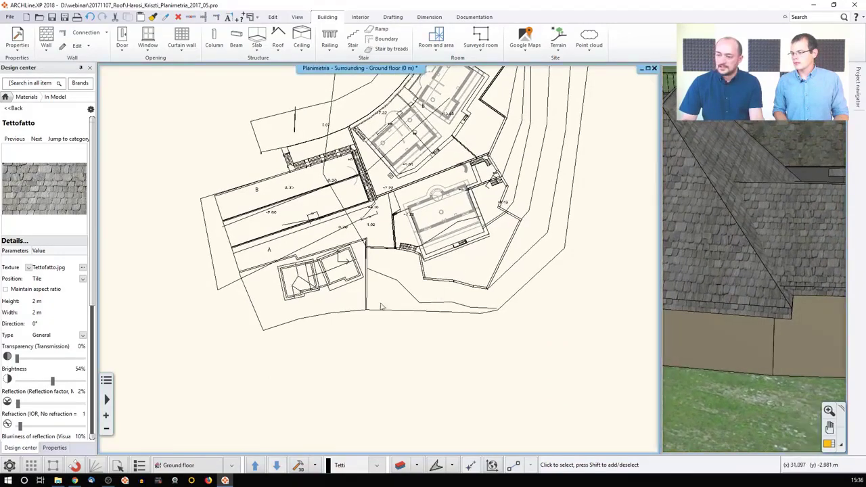
pyautogui.scroll(5, 381, 307)
pyautogui.click(453, 249)
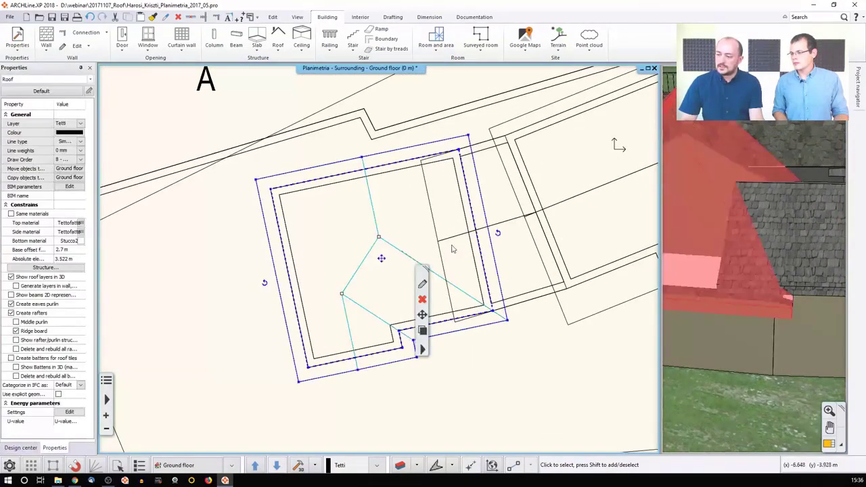
pyautogui.keyDown('shift'); pyautogui.click(453, 249); pyautogui.keyUp('shift')
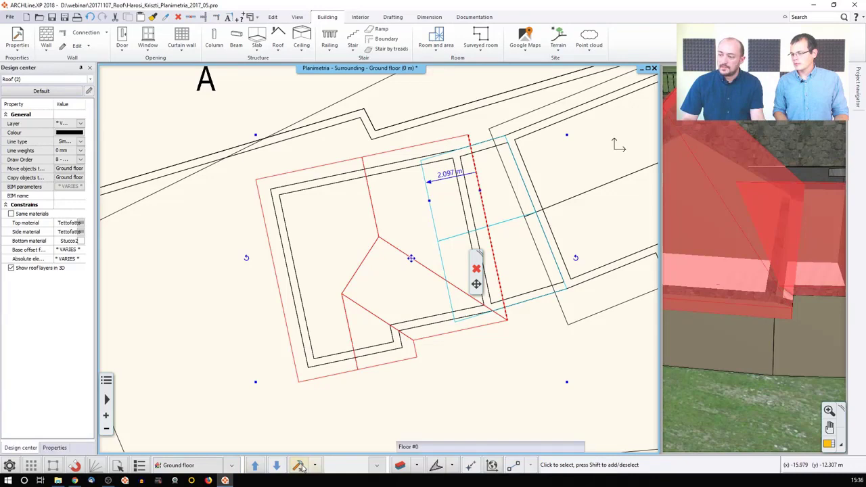
pyautogui.click(299, 465)
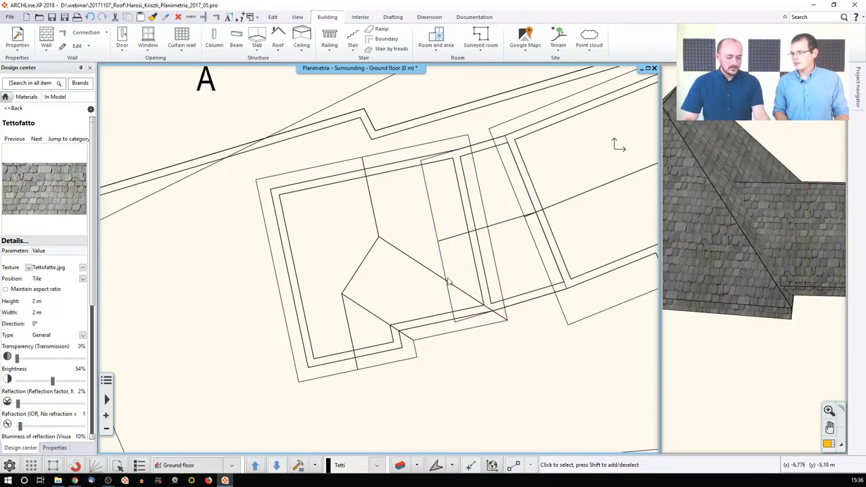
# Step: Generate the intersection line of two roofs between the large roof and the connecting roof on the floor plan
pyautogui.moveTo(812, 221); pyautogui.dragTo(787, 224)
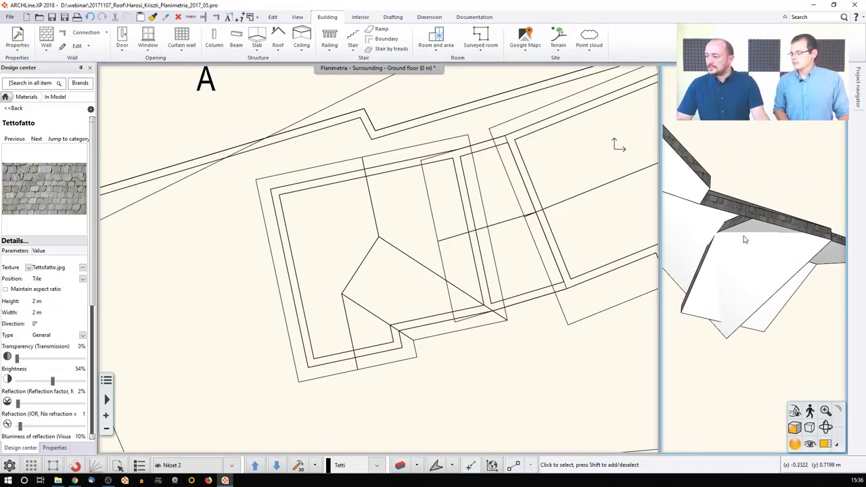
pyautogui.moveTo(746, 240); pyautogui.dragTo(783, 272)
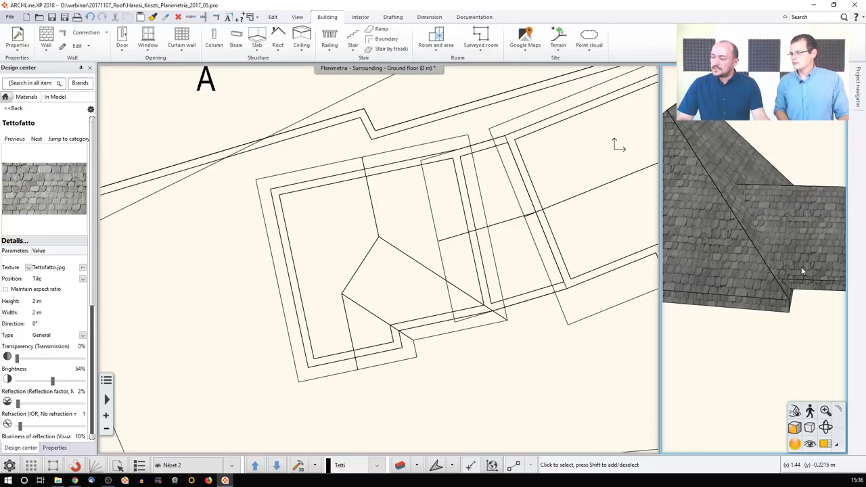
pyautogui.click(525, 275)
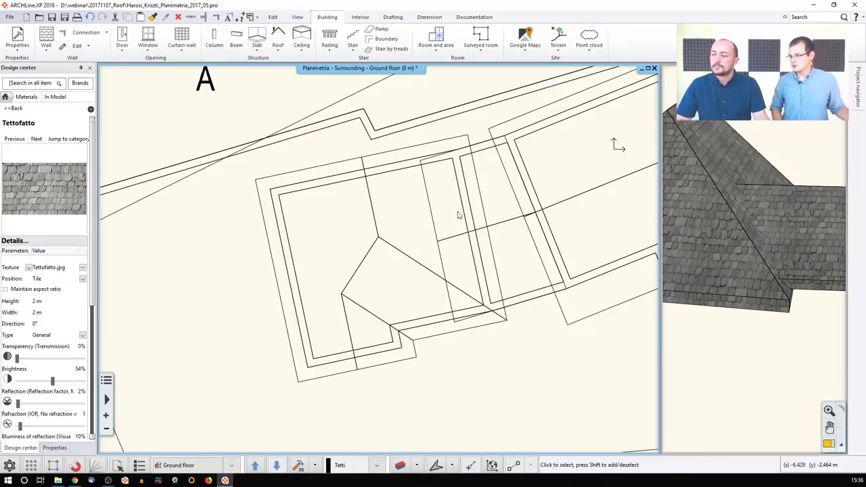
pyautogui.click(444, 143)
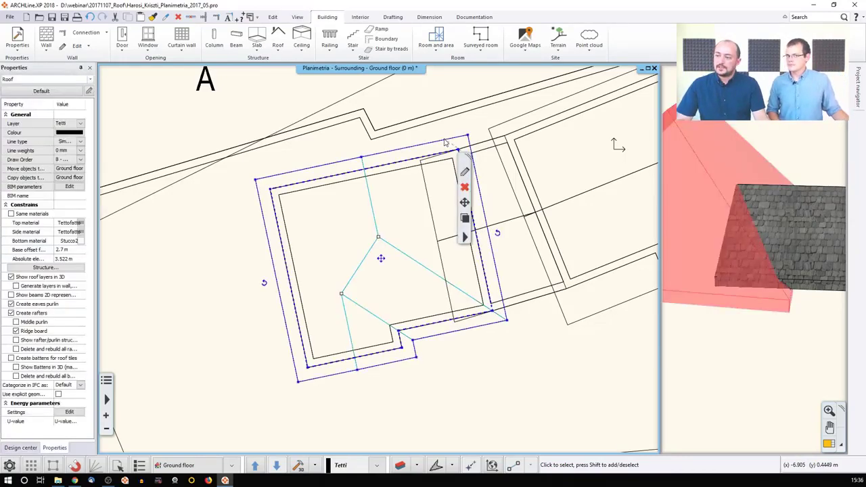
pyautogui.click(465, 239)
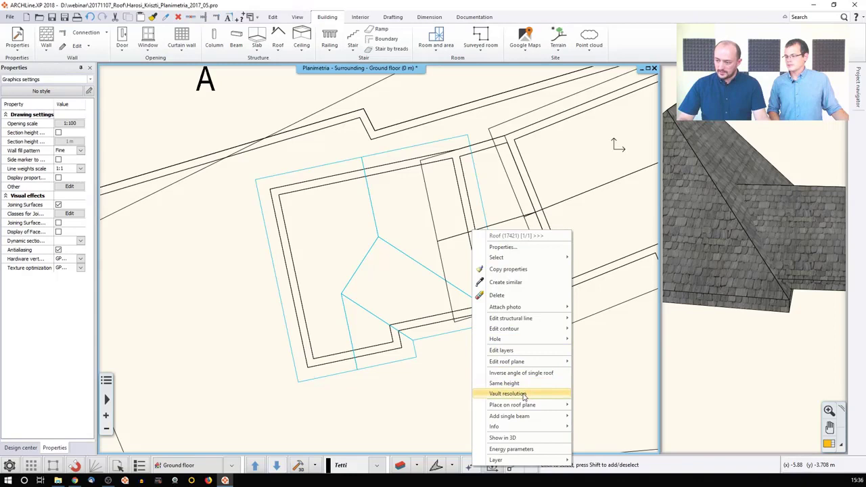
pyautogui.moveTo(522, 428)
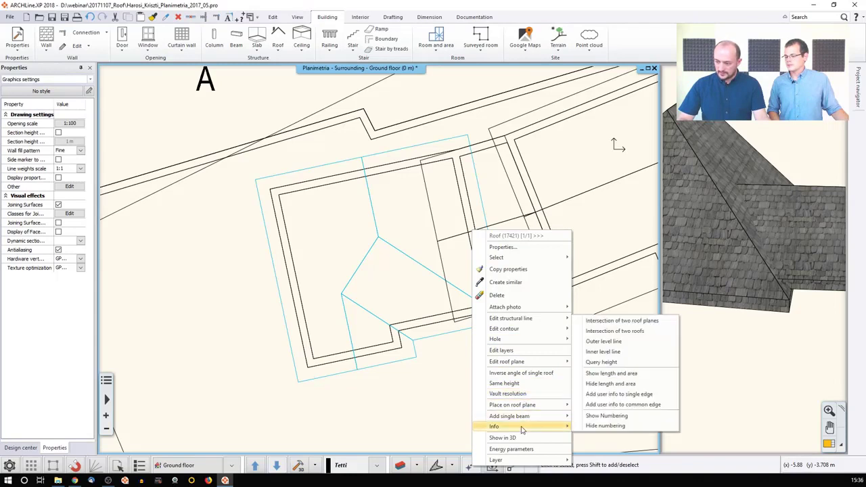
pyautogui.click(644, 333)
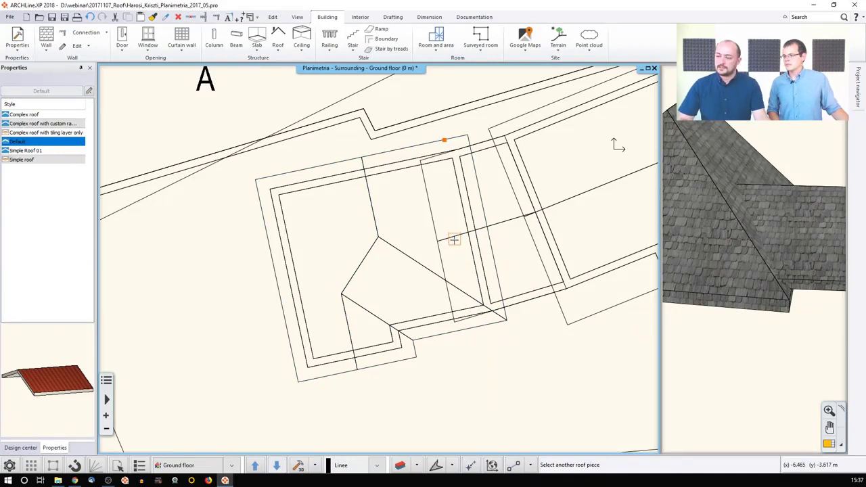
pyautogui.click(458, 271)
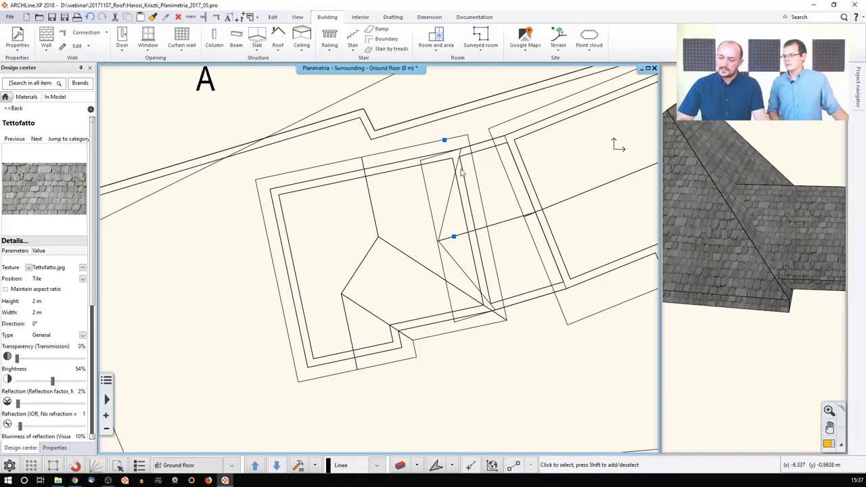
# Step: Change the colour of the roof intersection polyline on the floor plan to red
pyautogui.click(449, 200)
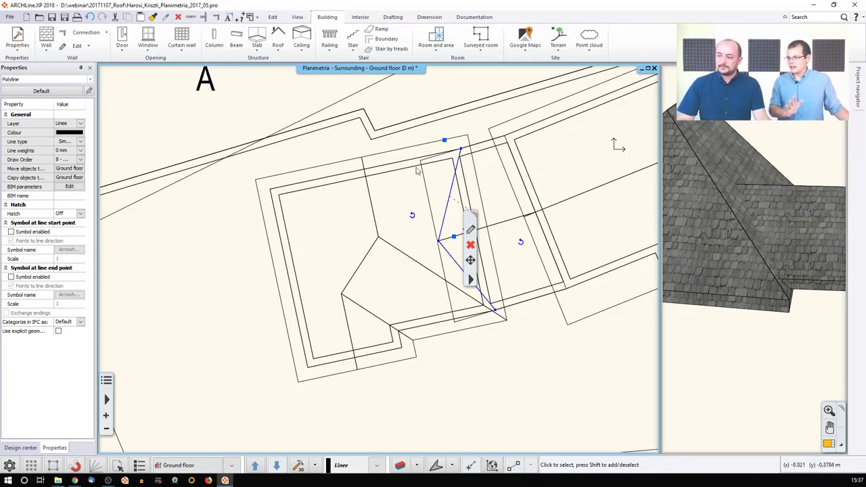
pyautogui.click(129, 133)
pyautogui.click(140, 120)
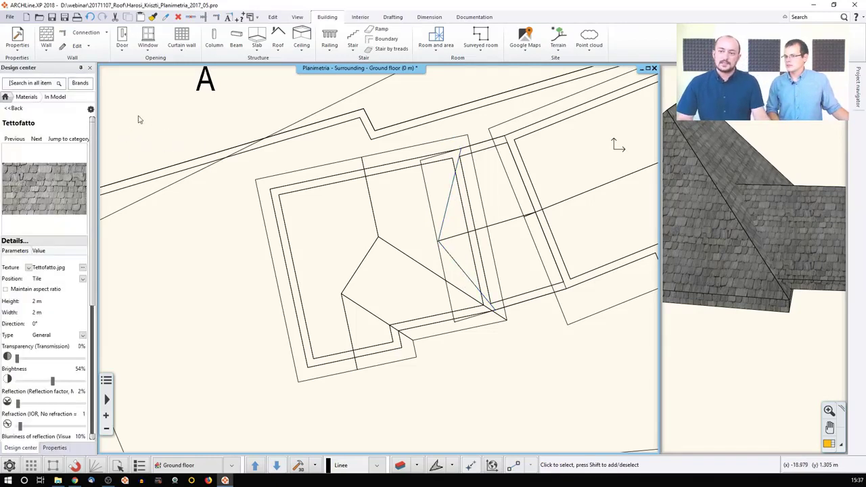
pyautogui.click(443, 216)
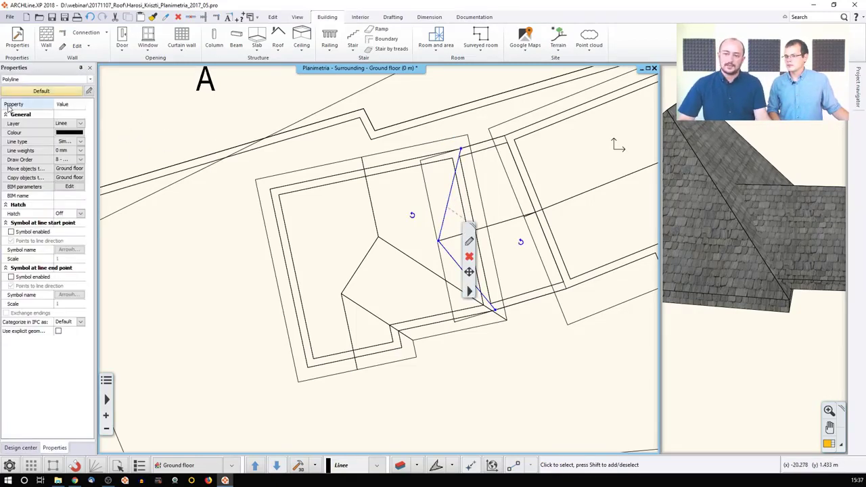
pyautogui.press('Escape')
pyautogui.scroll(2, 242, 274)
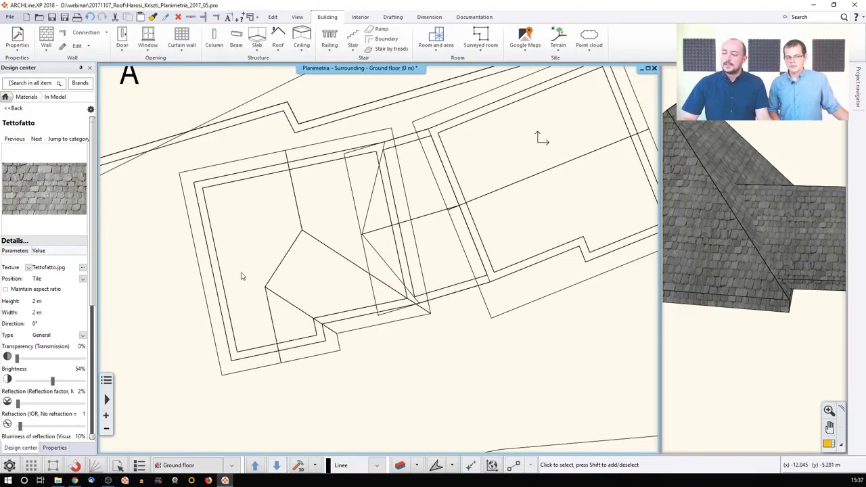
pyautogui.click(415, 198)
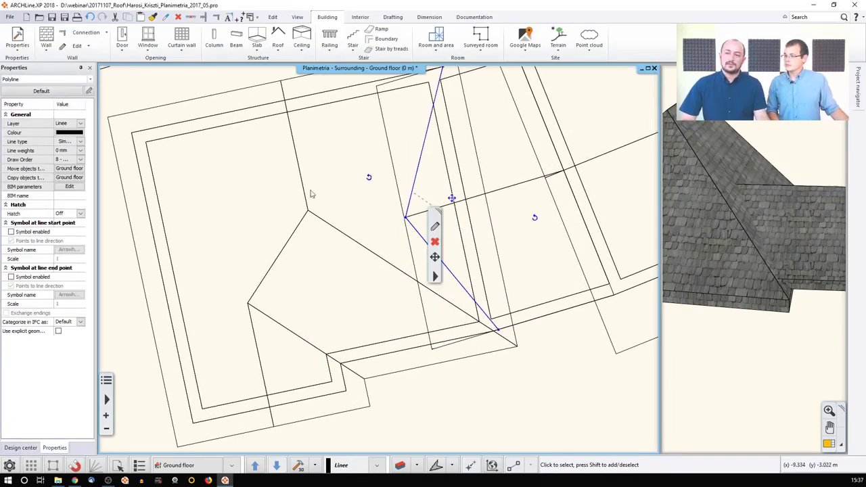
pyautogui.click(69, 133)
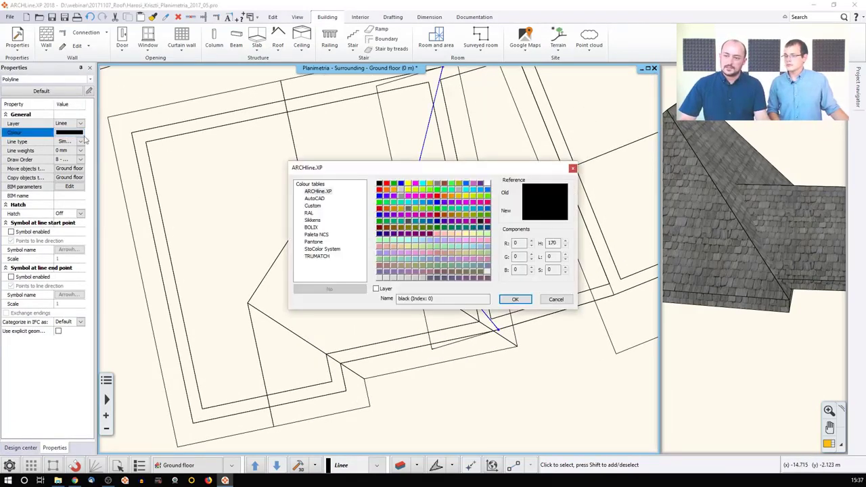
pyautogui.click(387, 189)
pyautogui.click(514, 299)
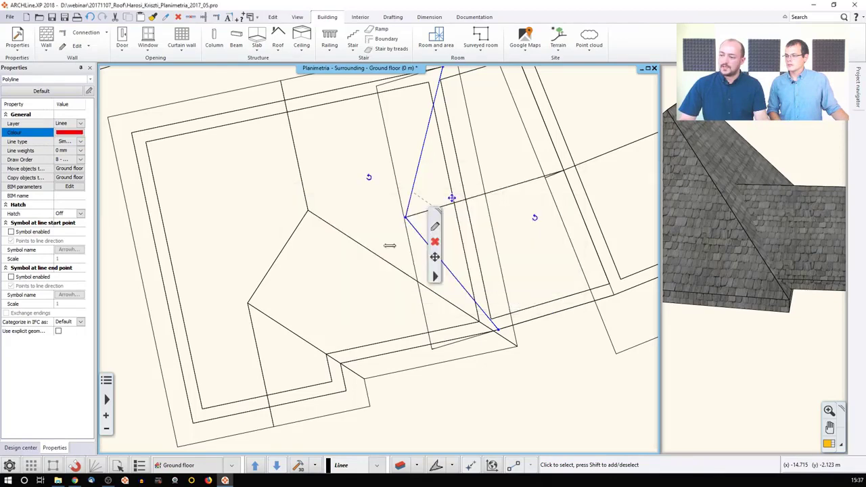
pyautogui.click(258, 181)
pyautogui.click(265, 191)
pyautogui.scroll(-2, 267, 258)
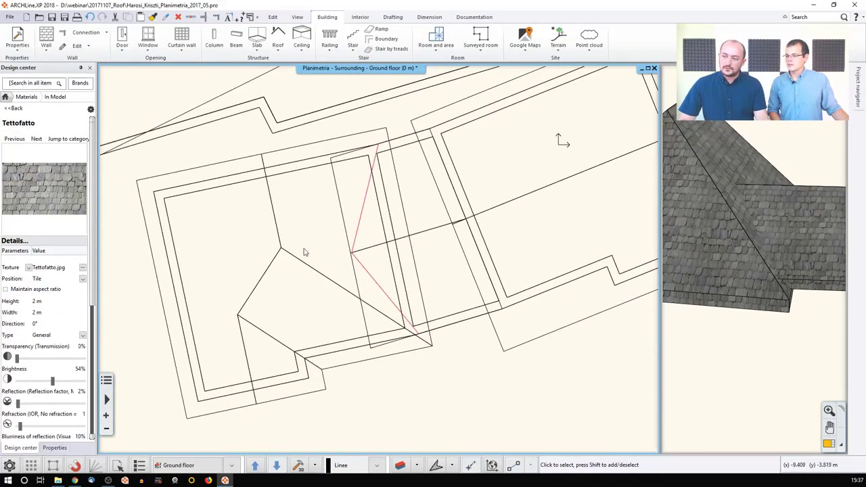
# Step: Create a hole in the connecting roof, outlined by the red intersection line and the two roof corners inside the large roof
pyautogui.click(372, 250)
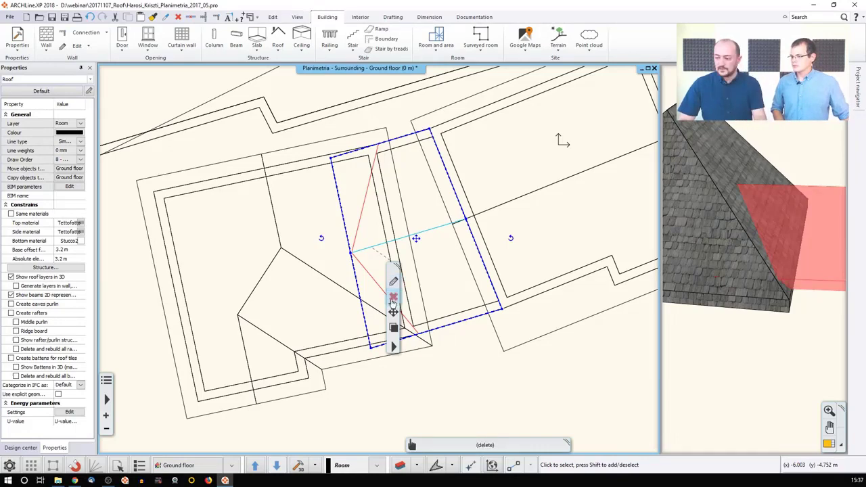
pyautogui.rightClick(393, 349)
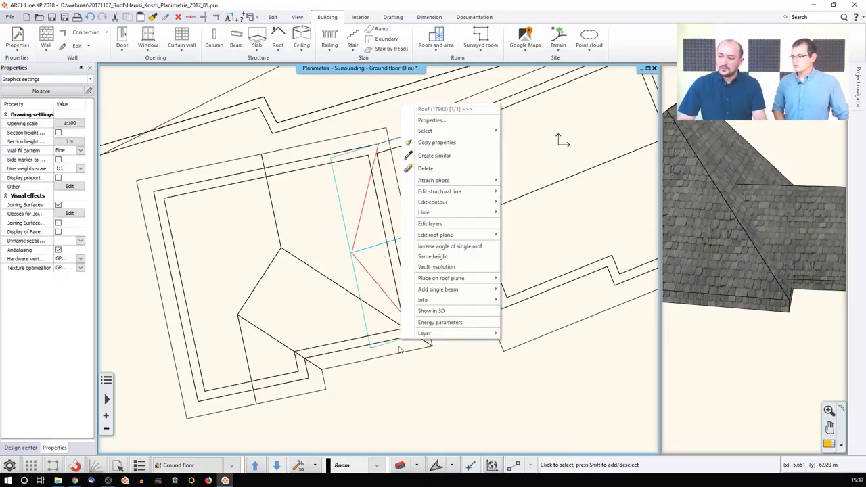
pyautogui.moveTo(441, 217)
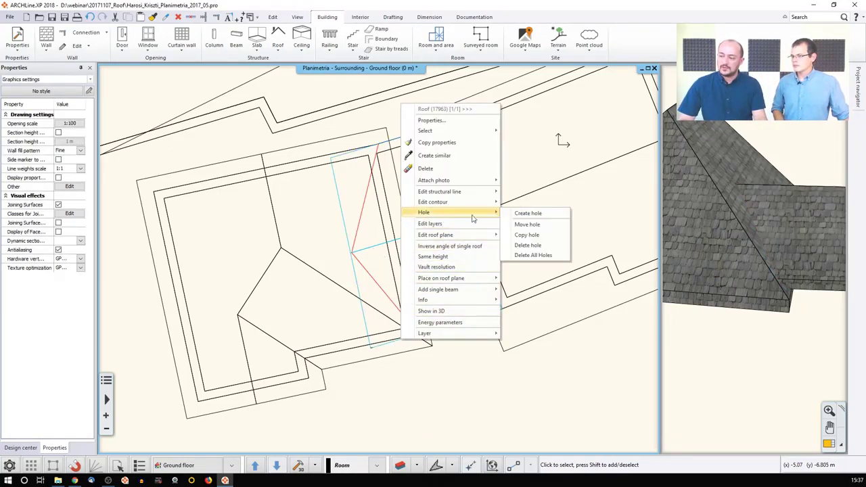
pyautogui.click(528, 214)
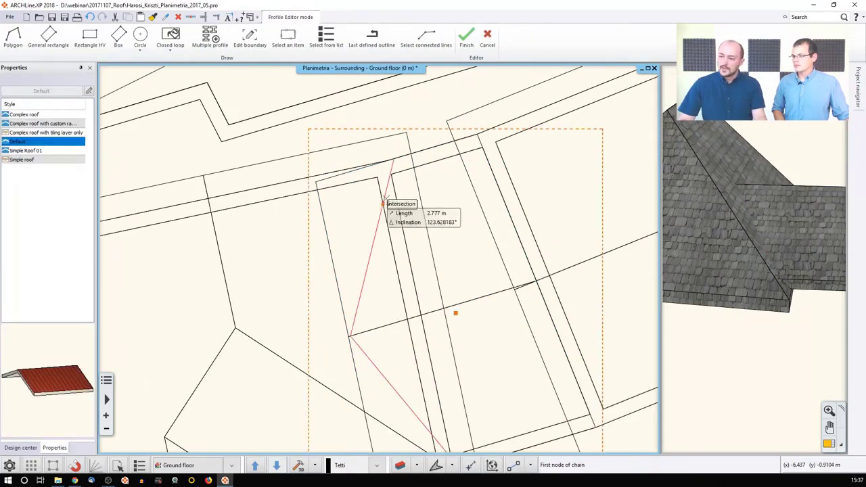
pyautogui.click(392, 155)
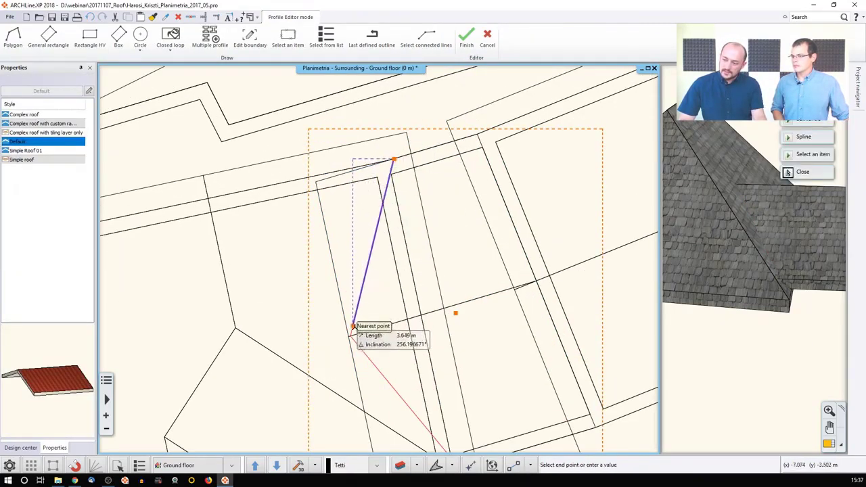
pyautogui.click(352, 334)
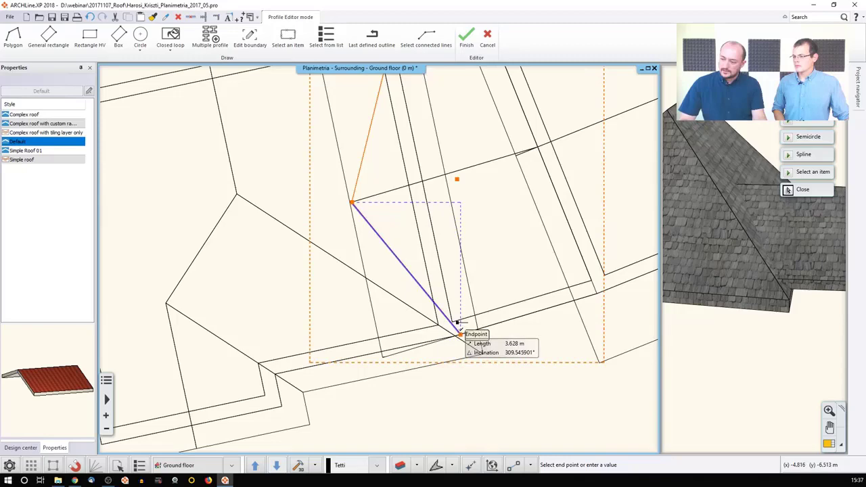
pyautogui.click(459, 334)
pyautogui.click(383, 351)
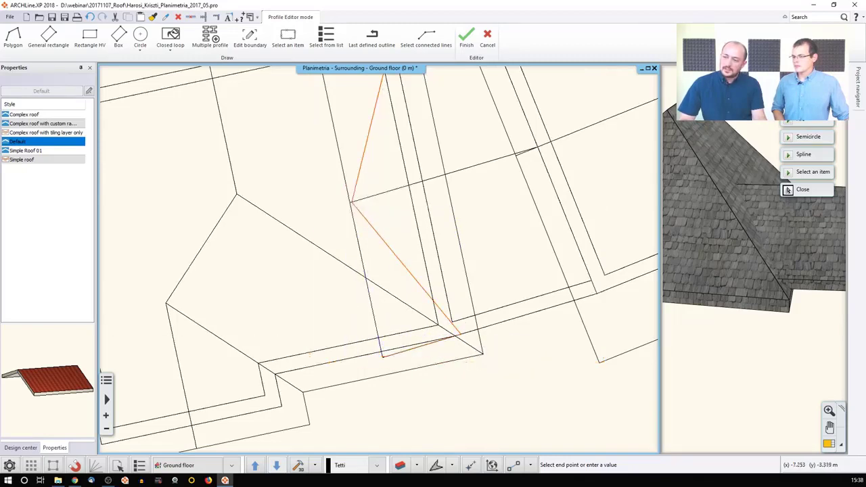
pyautogui.click(343, 158)
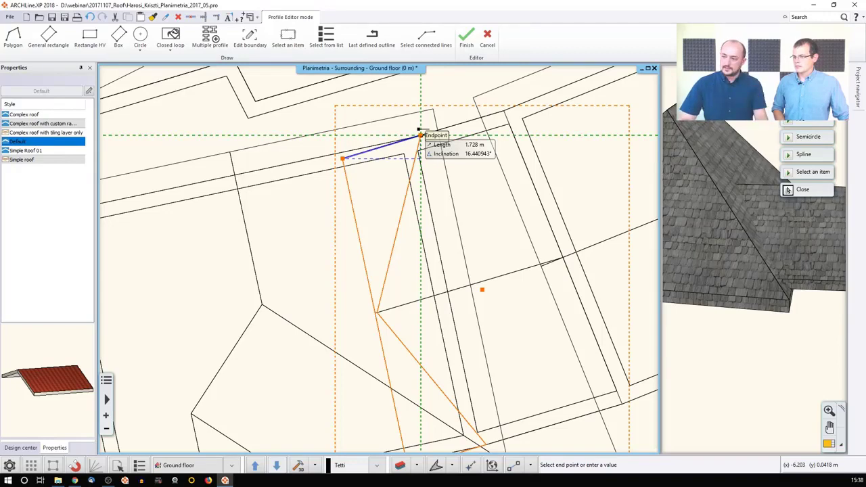
pyautogui.click(420, 136)
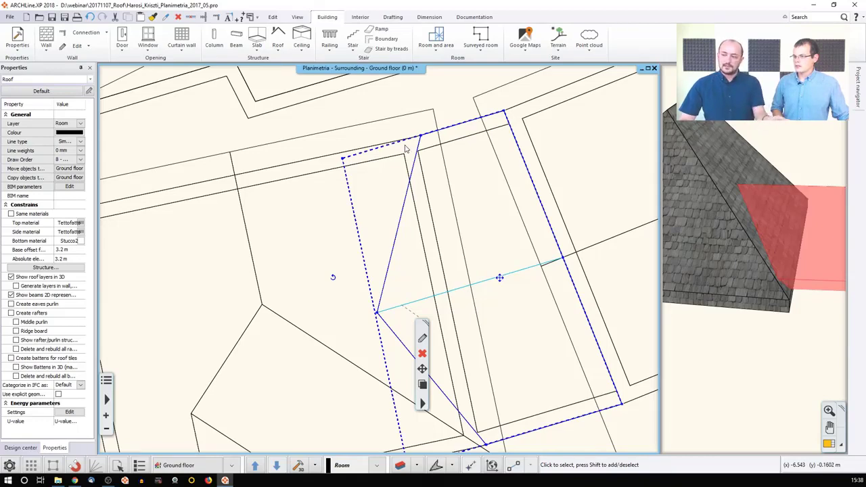
pyautogui.moveTo(393, 287); pyautogui.dragTo(362, 218, button='middle')
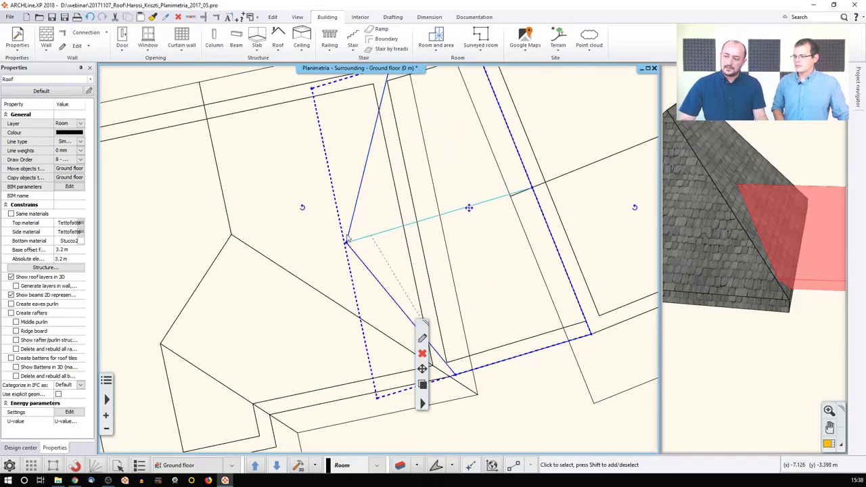
pyautogui.moveTo(418, 306); pyautogui.dragTo(302, 272, button='middle')
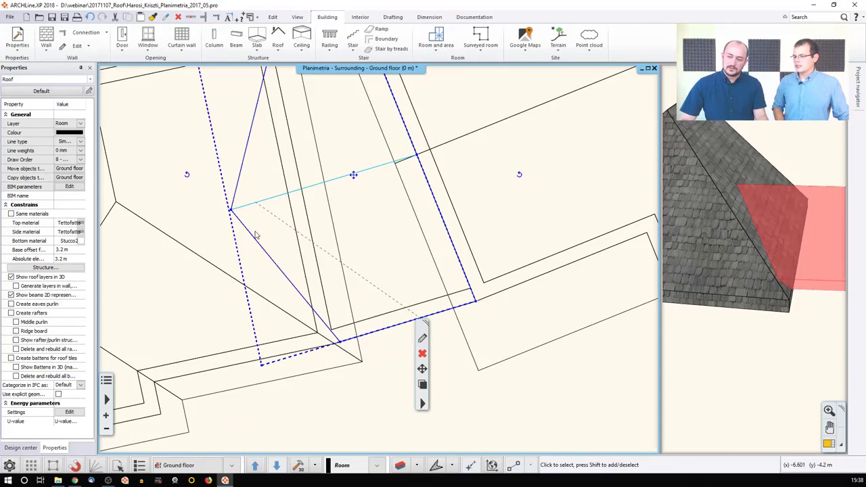
pyautogui.click(492, 261)
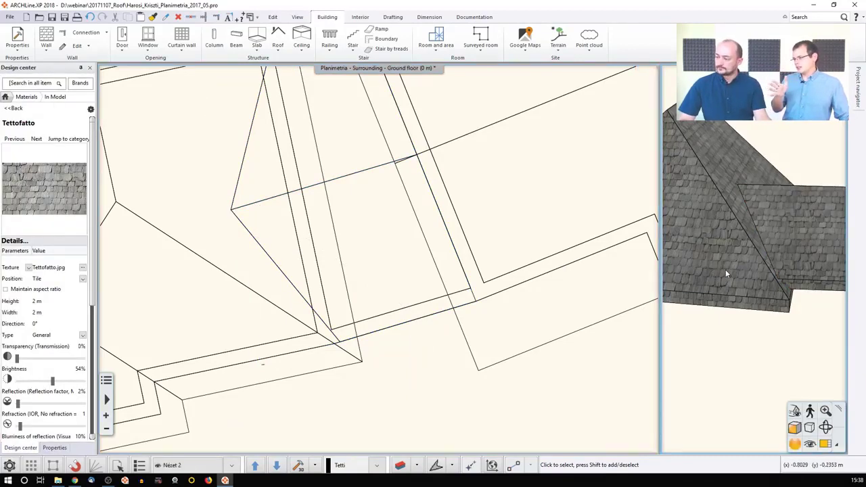
# Step: Create a hole in the large roof, outlined by the red intersection line and the points where the connecting walls meet the roof's outer edge
pyautogui.moveTo(750, 203); pyautogui.dragTo(769, 230)
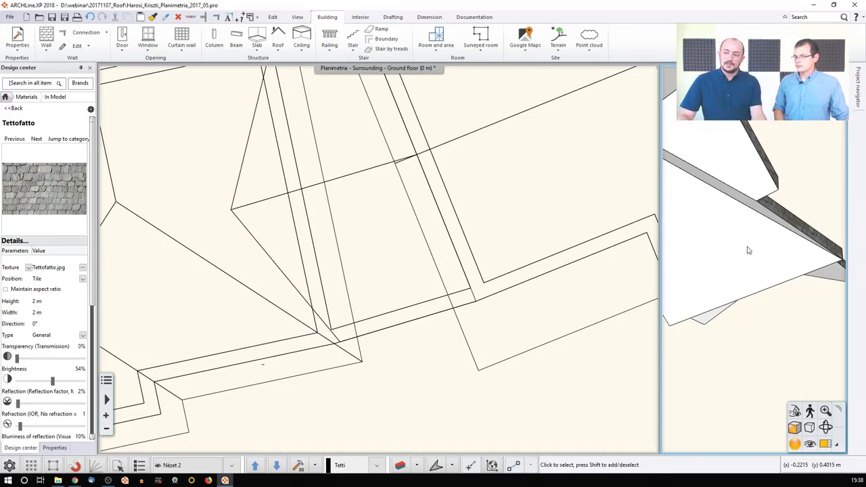
pyautogui.click(251, 292)
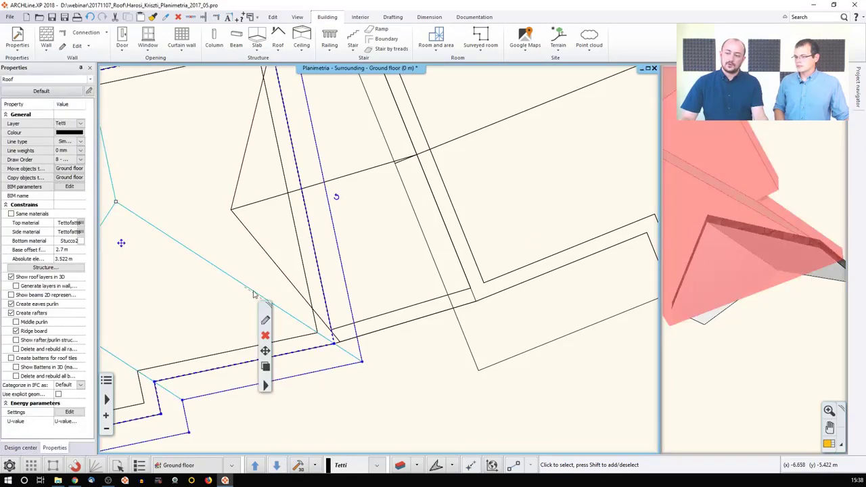
pyautogui.rightClick(272, 380)
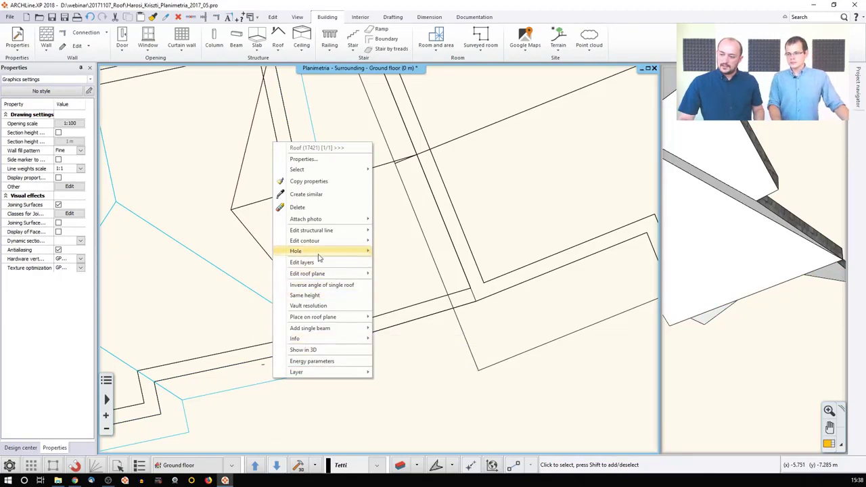
pyautogui.moveTo(318, 251)
pyautogui.click(399, 252)
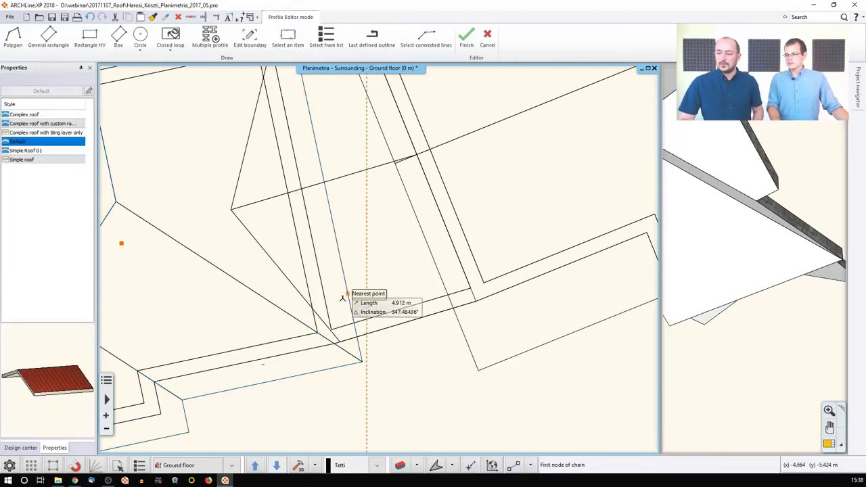
pyautogui.click(356, 336)
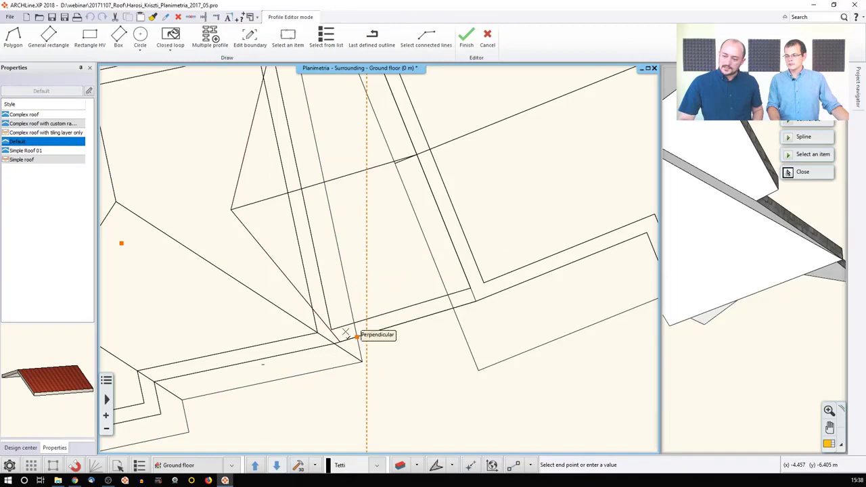
pyautogui.click(231, 210)
pyautogui.moveTo(244, 159); pyautogui.dragTo(235, 267, button='middle')
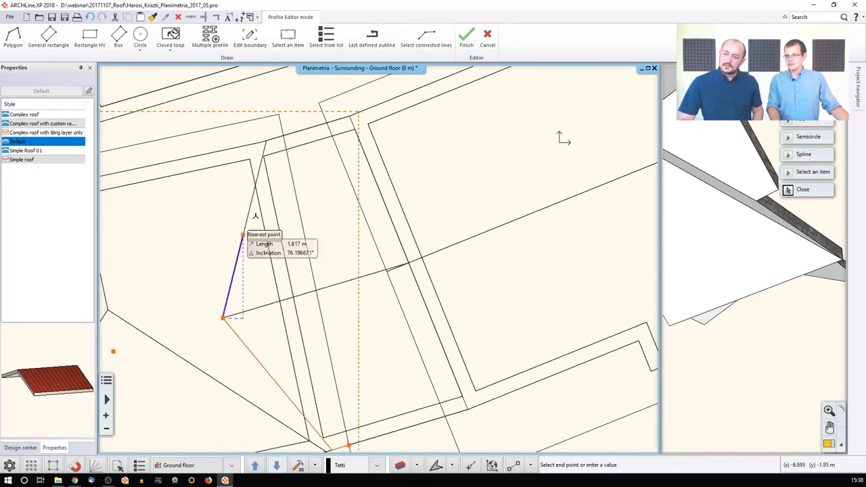
pyautogui.click(266, 141)
pyautogui.click(283, 136)
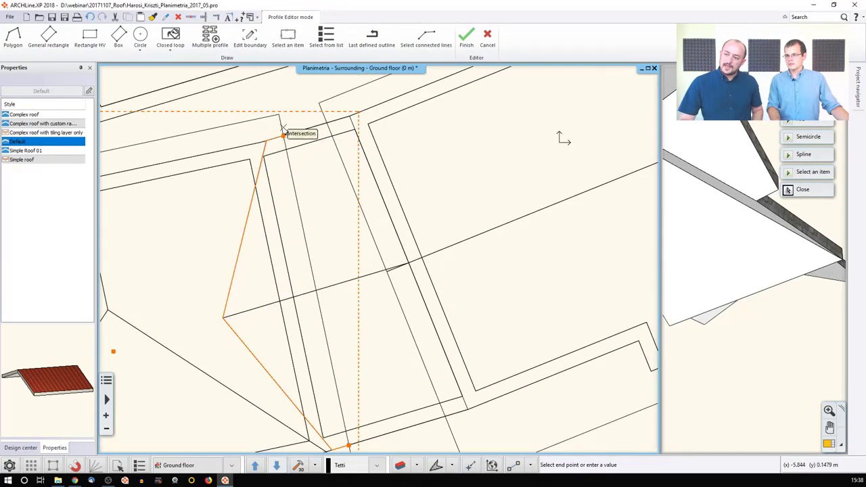
pyautogui.moveTo(341, 433); pyautogui.dragTo(343, 347, button='middle')
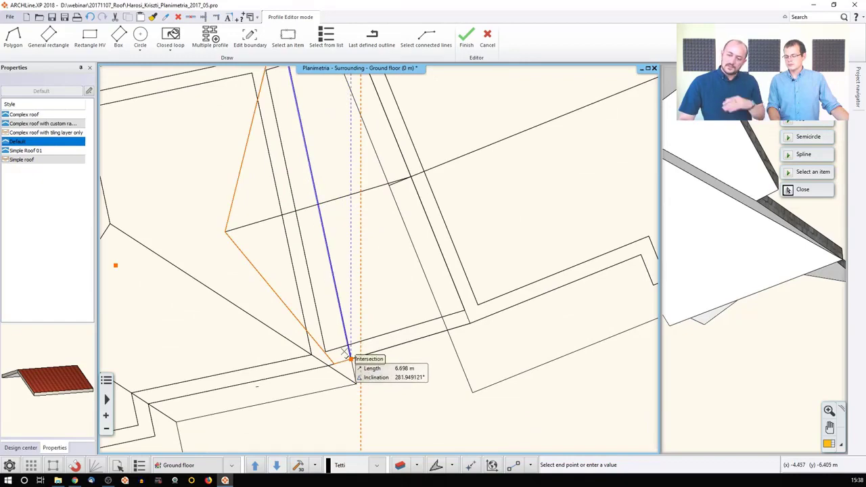
pyautogui.click(348, 355)
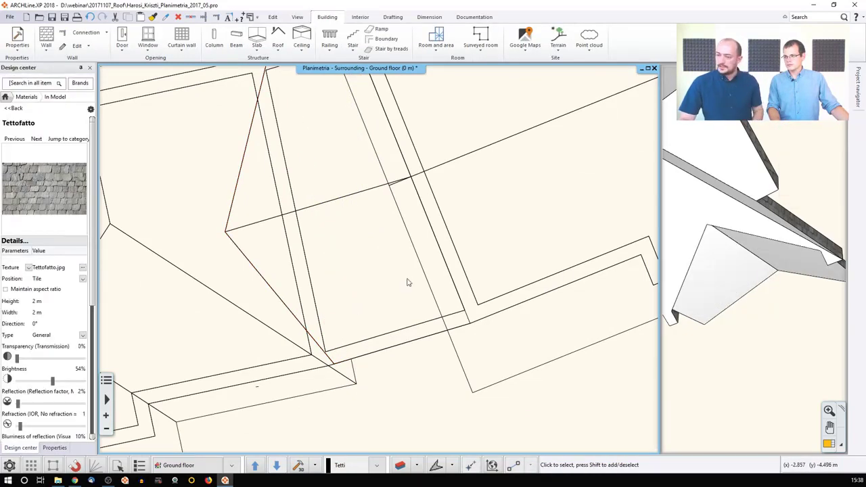
# Step: Examine the junction of the large roof and the connecting roof in an enlarged 3D view, from below and from above
pyautogui.click(259, 330)
pyautogui.click(399, 377)
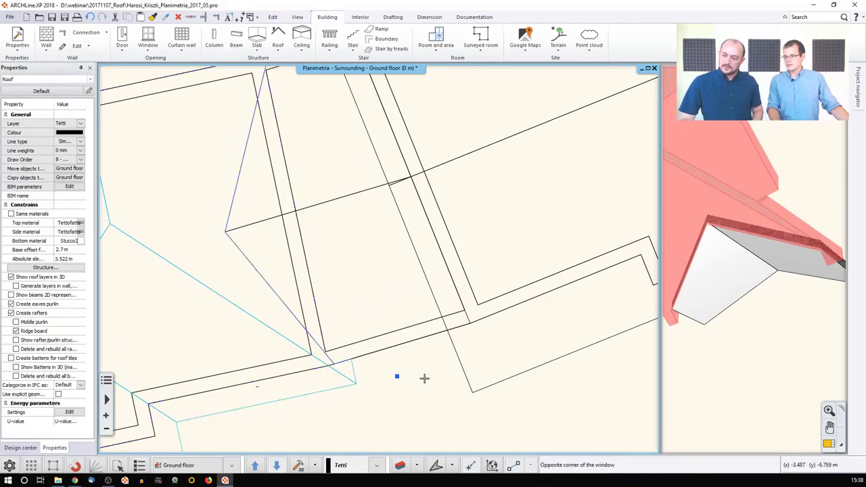
pyautogui.doubleClick(693, 234)
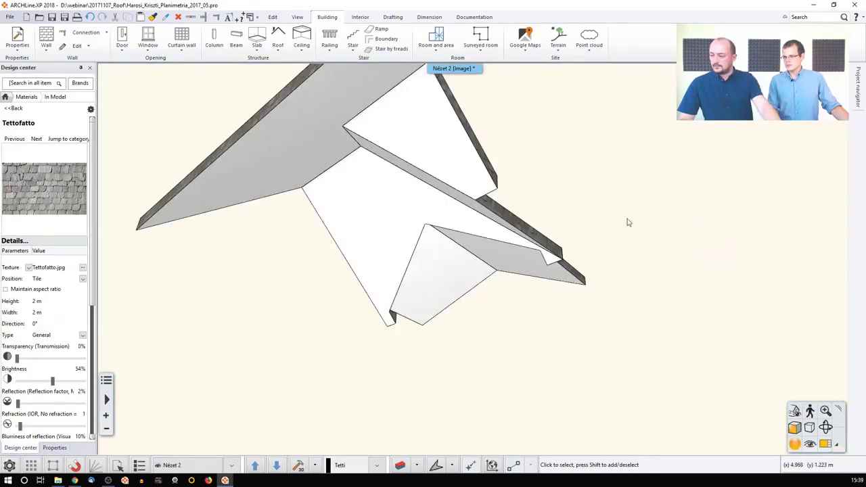
pyautogui.moveTo(628, 223); pyautogui.dragTo(525, 298)
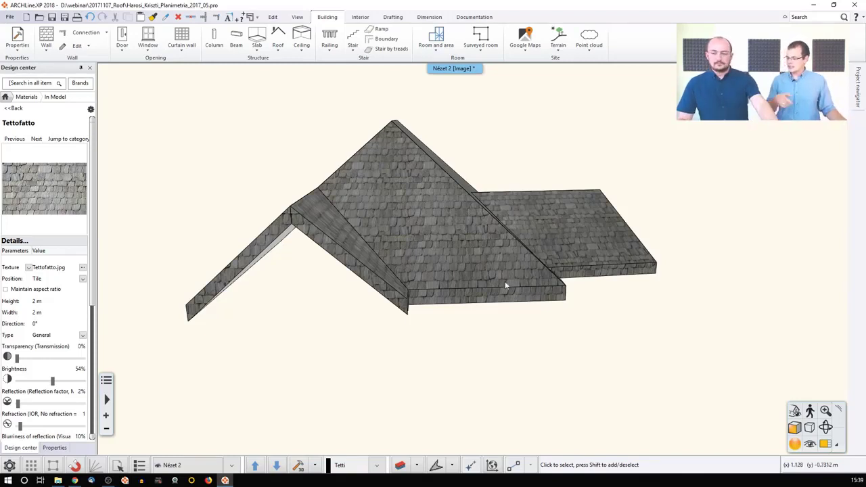
# Step: Return to the floor plan and rebuild the 3D model with only the rectangular gable roof
pyautogui.hotkey('ctrl', 'Tab')
pyautogui.scroll(-3, 523, 291)
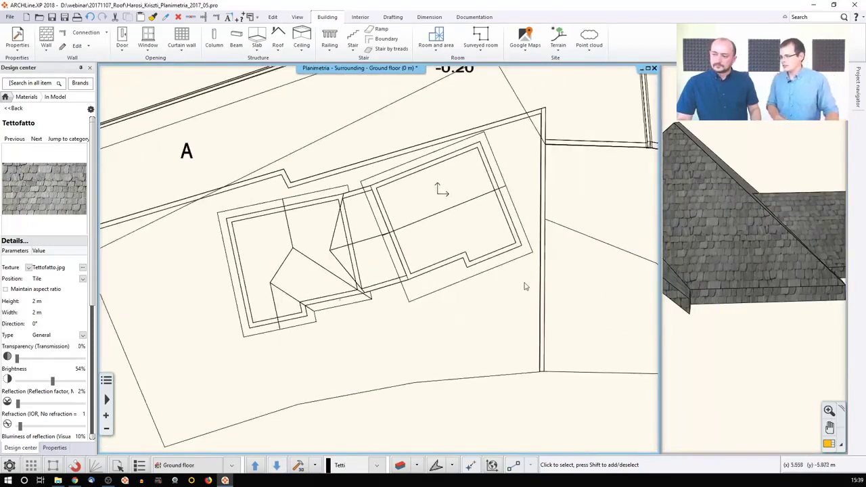
pyautogui.click(486, 278)
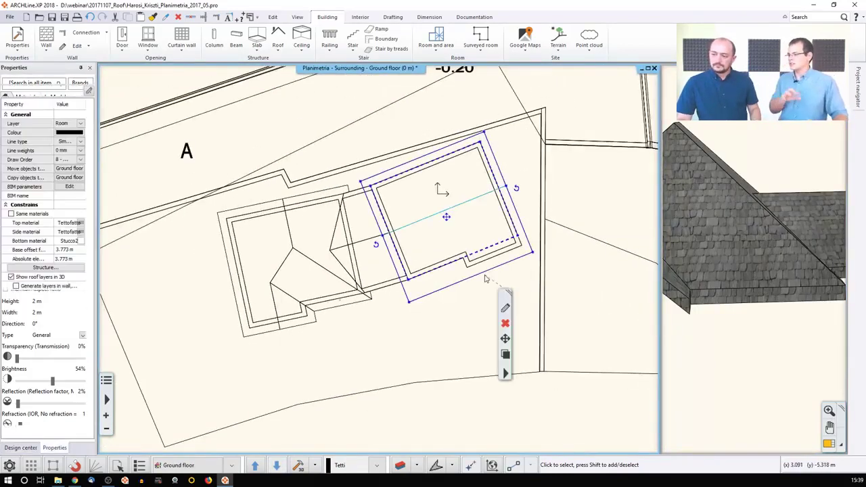
pyautogui.click(299, 466)
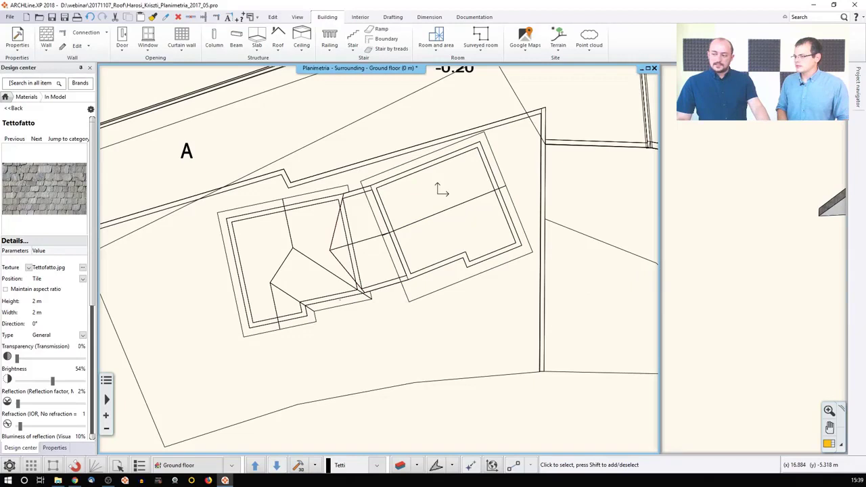
pyautogui.click(700, 277)
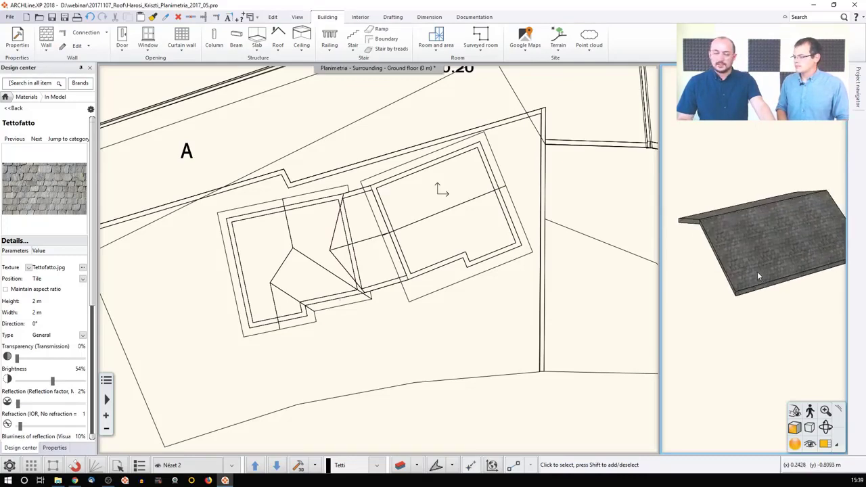
# Step: Try inserting a node in the outer eave edge of the rectangular gable roof's contour and placing it outside the building
pyautogui.click(395, 265)
pyautogui.click(387, 288)
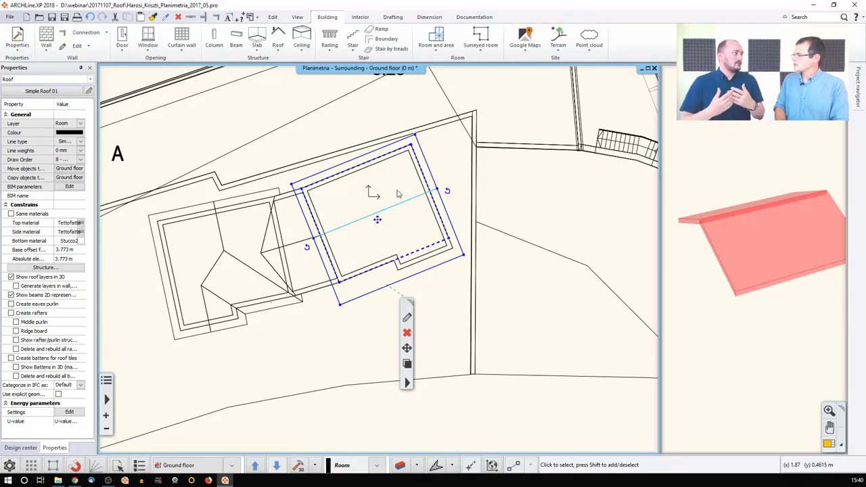
pyautogui.click(241, 200)
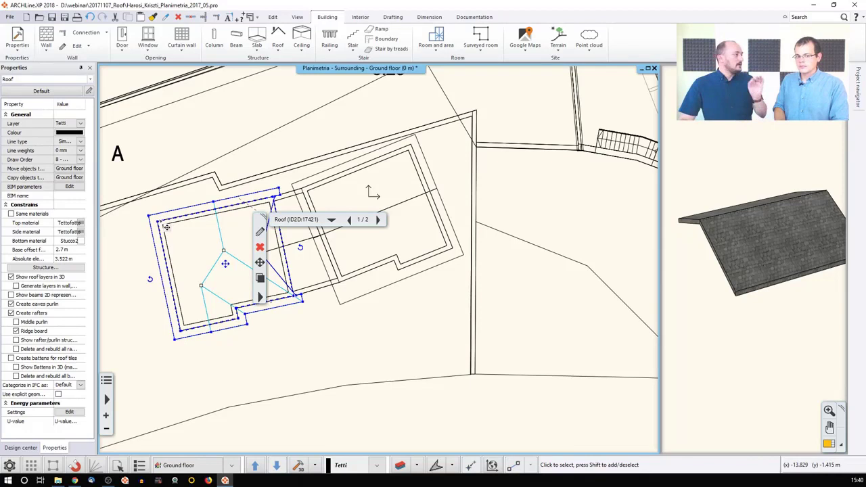
pyautogui.click(325, 171)
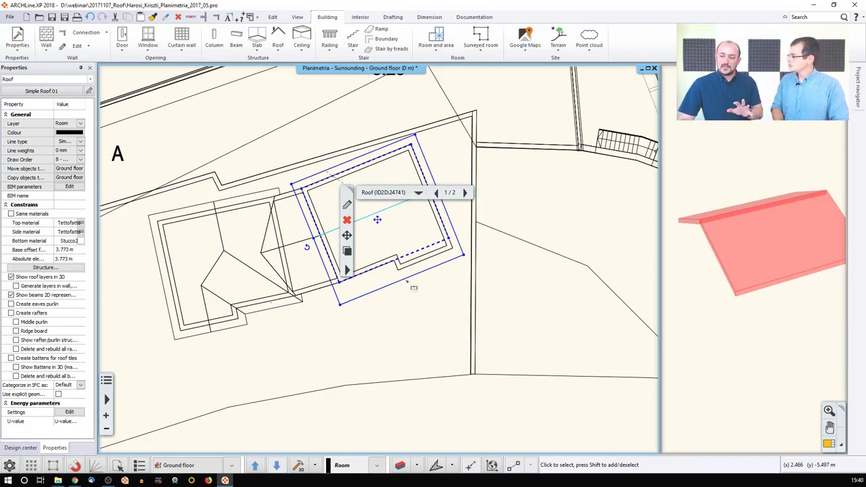
pyautogui.moveTo(409, 284)
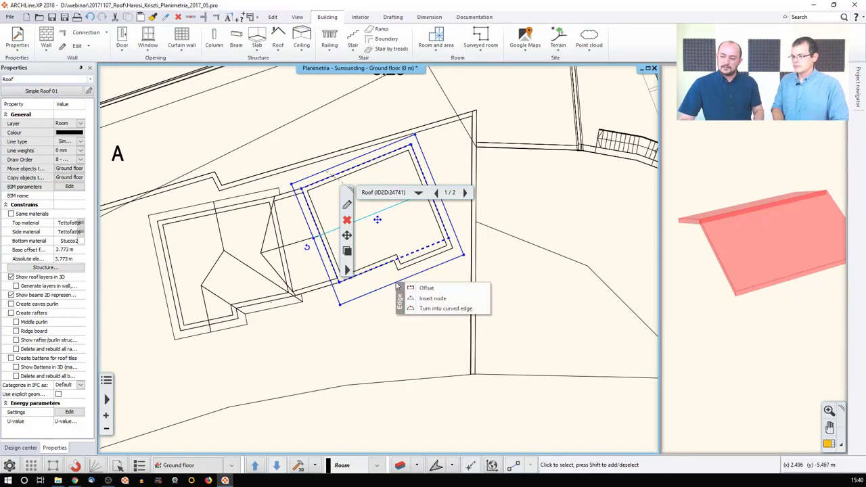
pyautogui.click(430, 299)
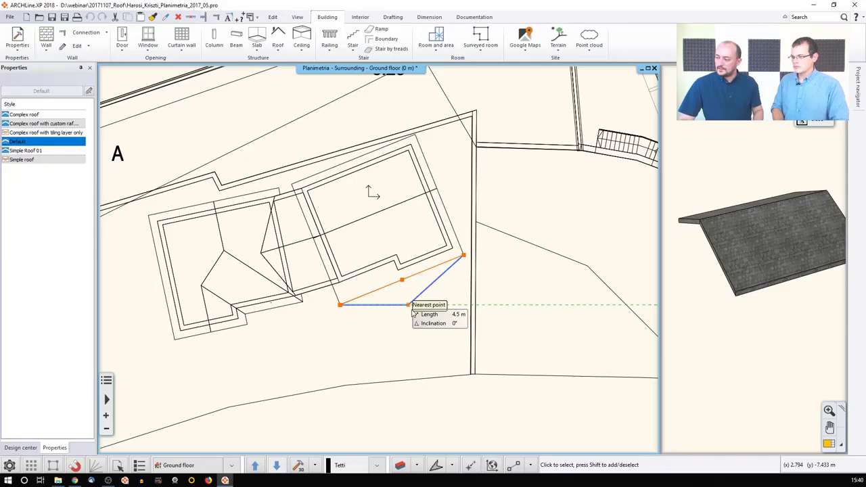
pyautogui.click(409, 305)
pyautogui.click(703, 306)
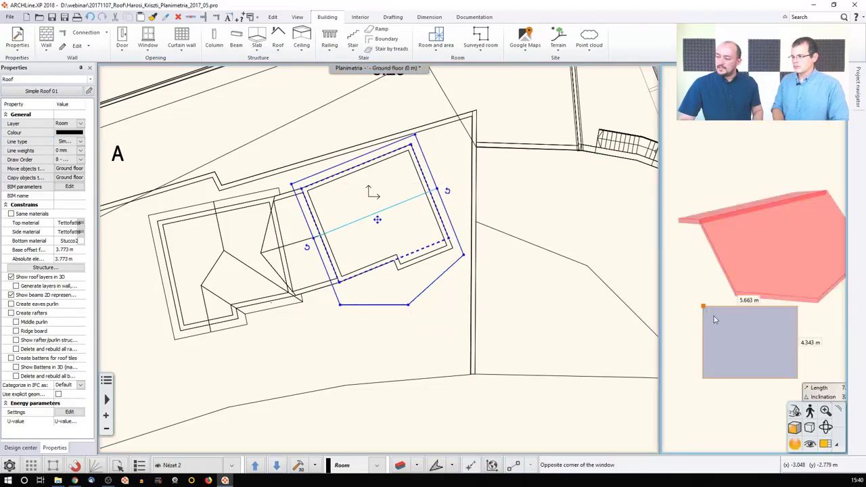
pyautogui.press('Escape')
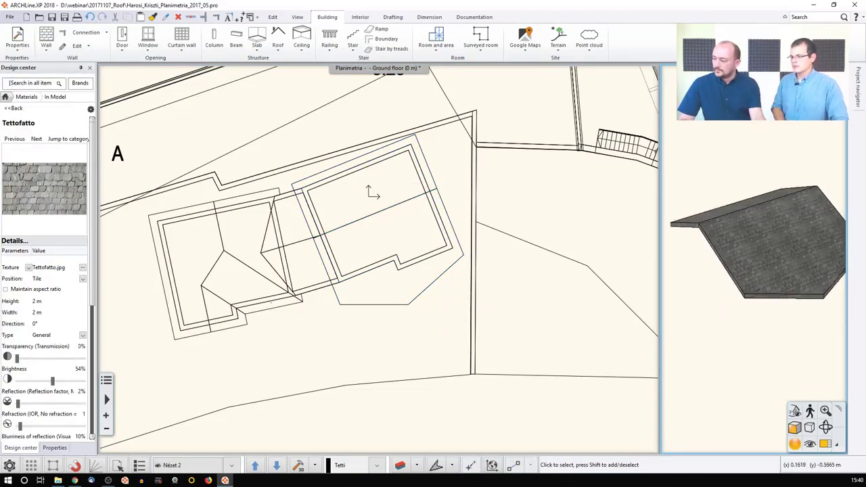
pyautogui.moveTo(714, 271)
pyautogui.mouseDown()
pyautogui.moveTo(713, 291)
pyautogui.moveTo(713, 257)
pyautogui.moveTo(722, 297)
pyautogui.moveTo(709, 255)
pyautogui.mouseUp()
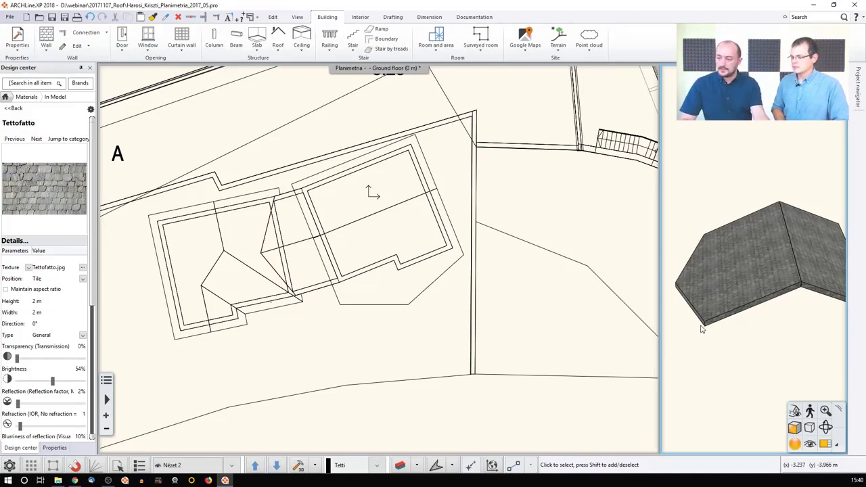
pyautogui.click(371, 284)
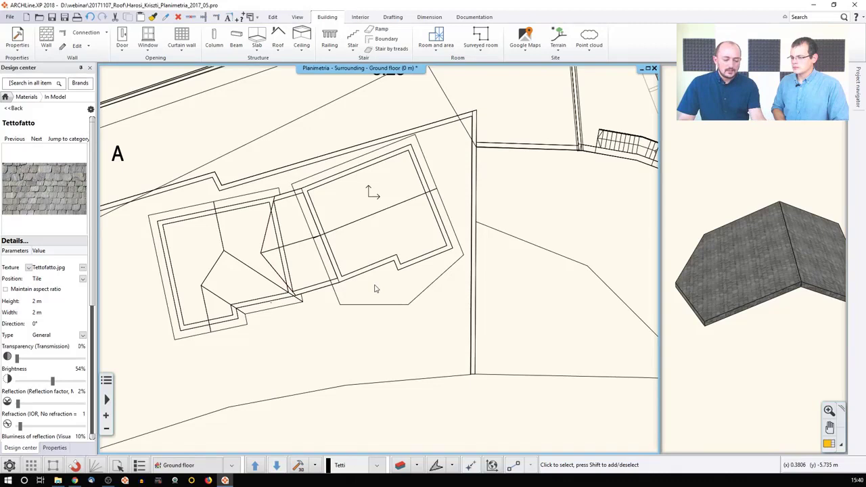
# Step: Insert a node in the gable roof's dashed base contour near the wall step and place it outside the wall to reshape the roof planes
pyautogui.click(380, 292)
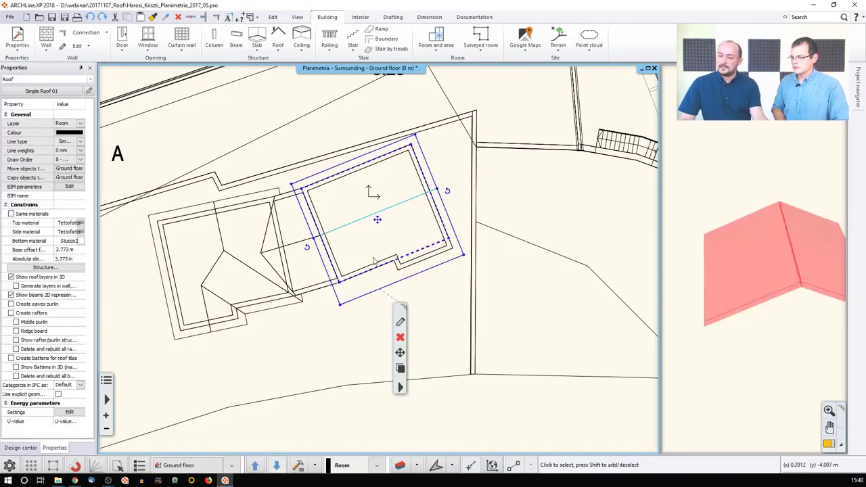
pyautogui.moveTo(395, 268)
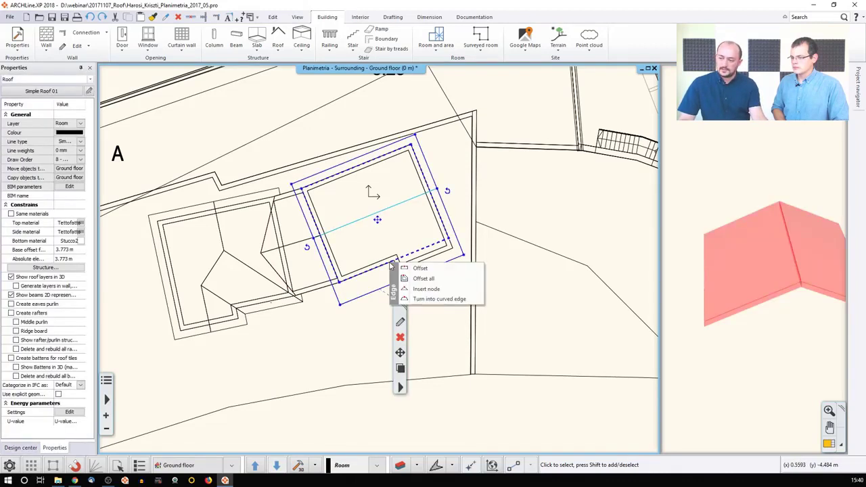
pyautogui.click(413, 290)
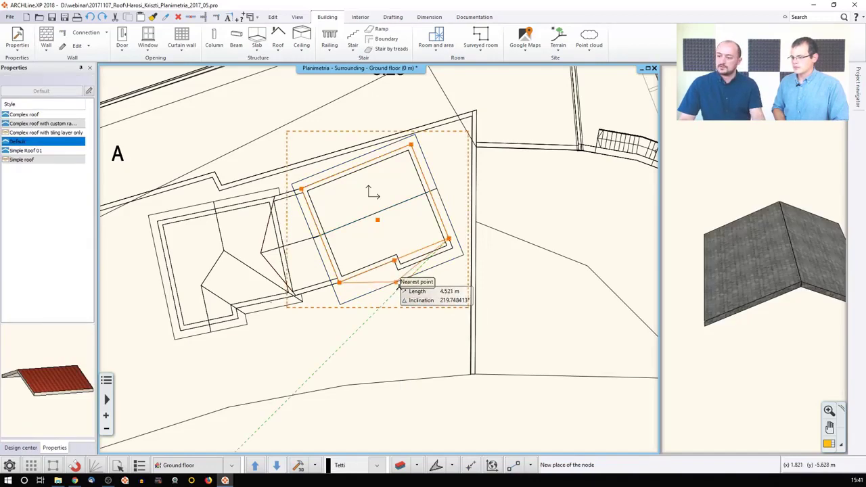
pyautogui.click(407, 308)
pyautogui.click(367, 332)
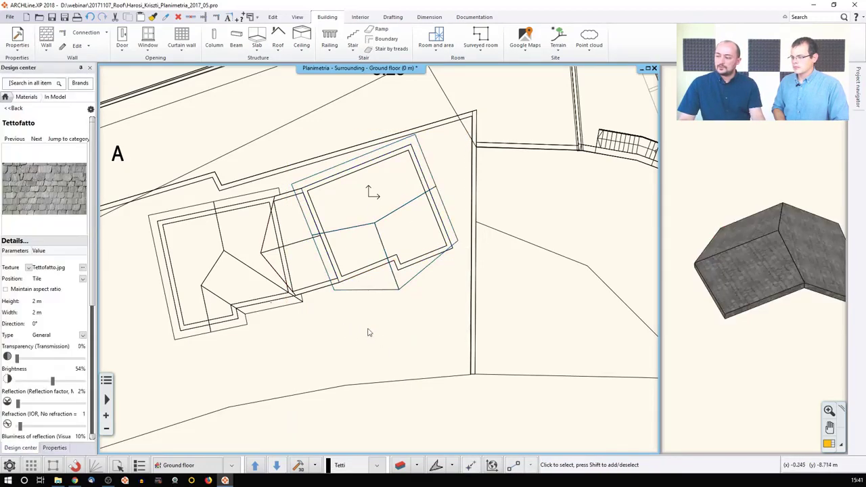
pyautogui.moveTo(734, 271); pyautogui.dragTo(791, 248, button='middle')
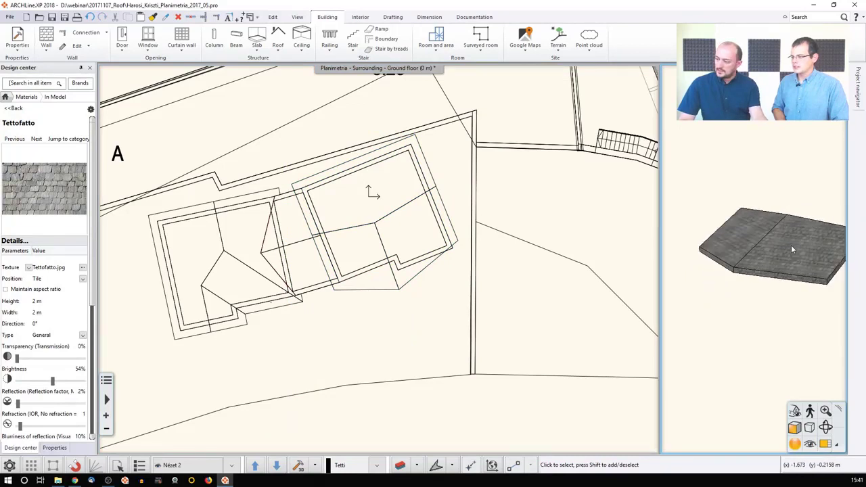
pyautogui.click(415, 276)
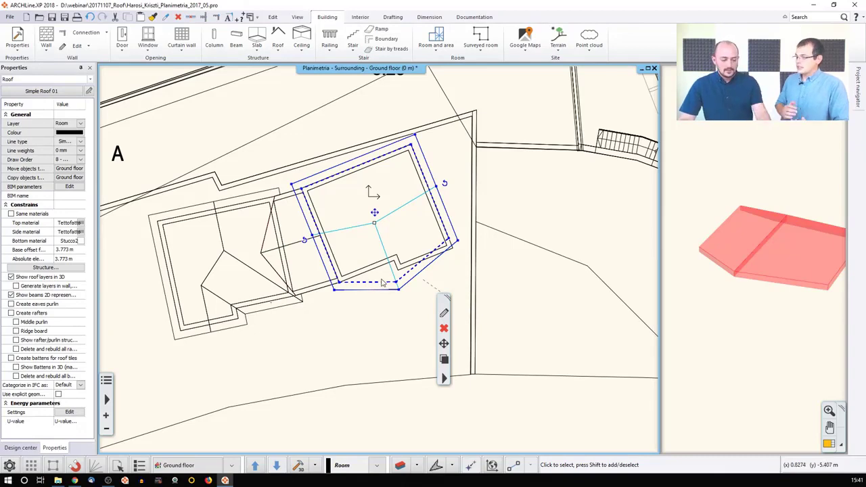
pyautogui.press('Escape')
# Step: Make Building 01 the active building through the project's list of buildings
pyautogui.scroll(-2, 366, 265)
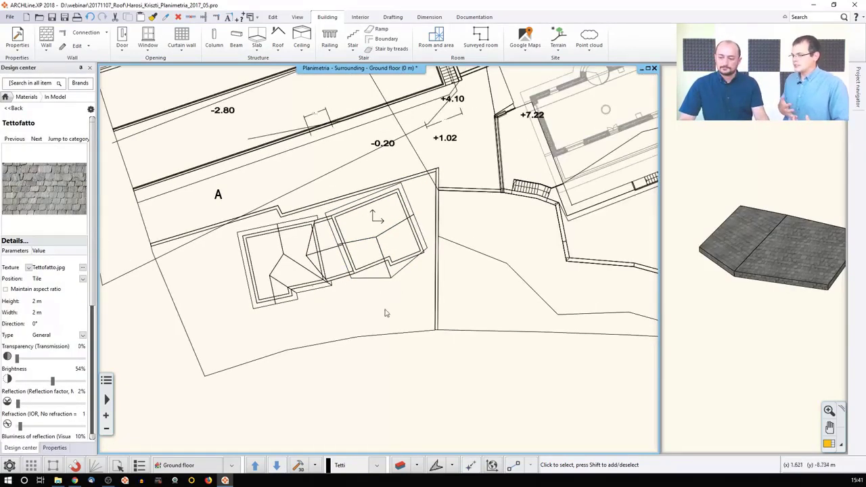
pyautogui.click(210, 465)
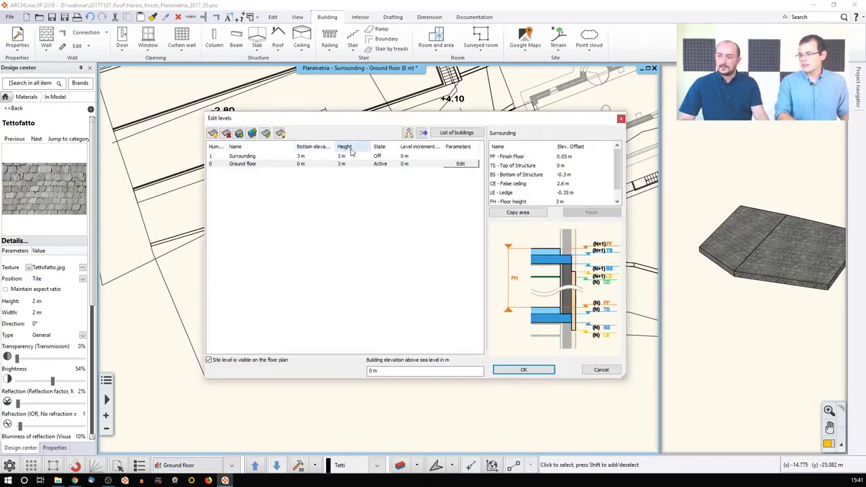
pyautogui.click(450, 132)
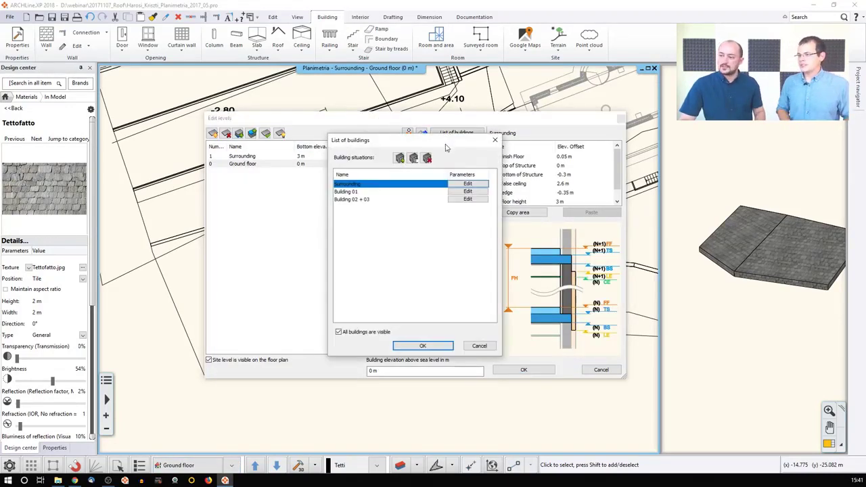
pyautogui.click(364, 192)
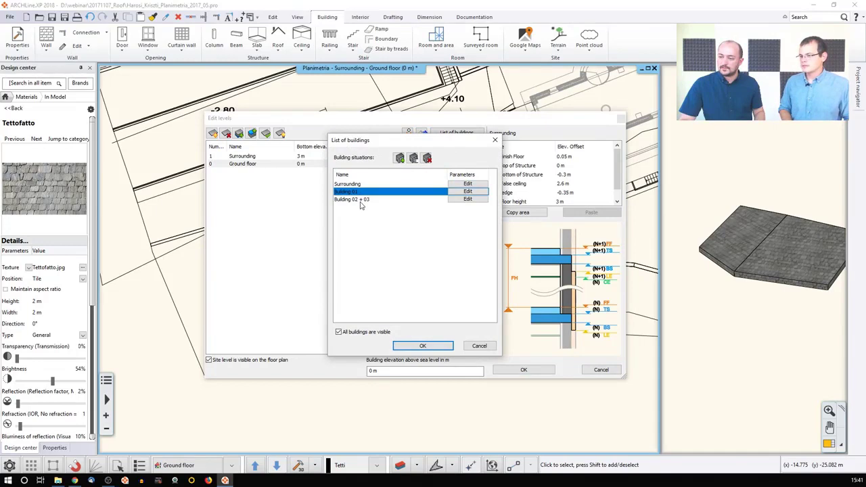
pyautogui.click(419, 346)
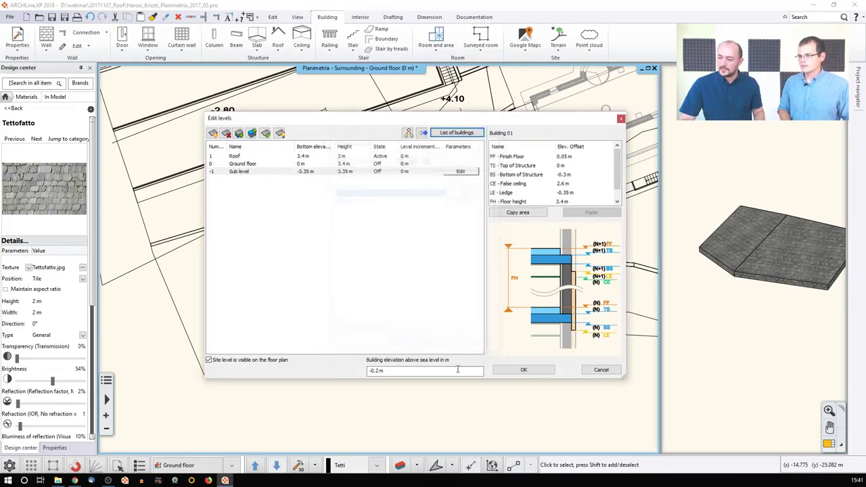
pyautogui.click(521, 370)
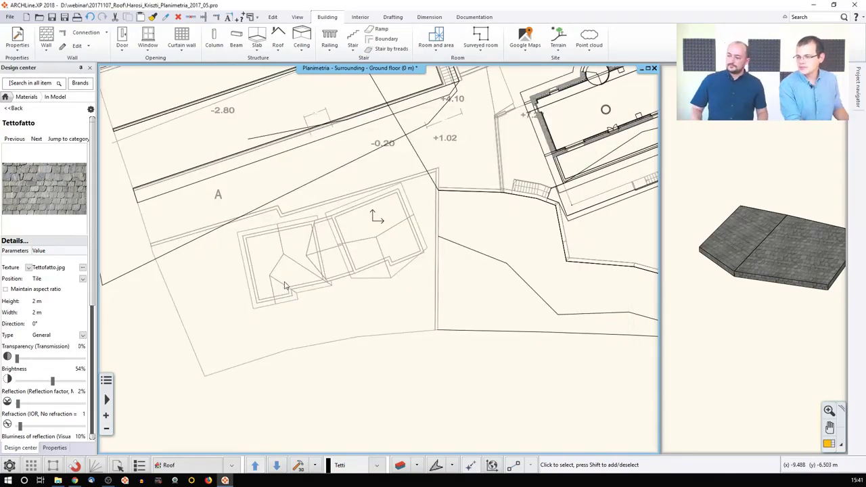
# Step: Build the 3D model of Building 01 with all floors included
pyautogui.scroll(3, 305, 268)
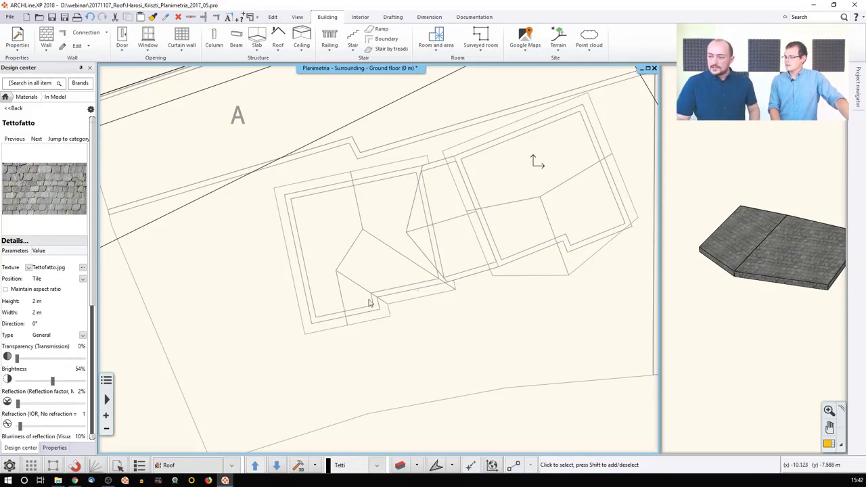
pyautogui.doubleClick(423, 250)
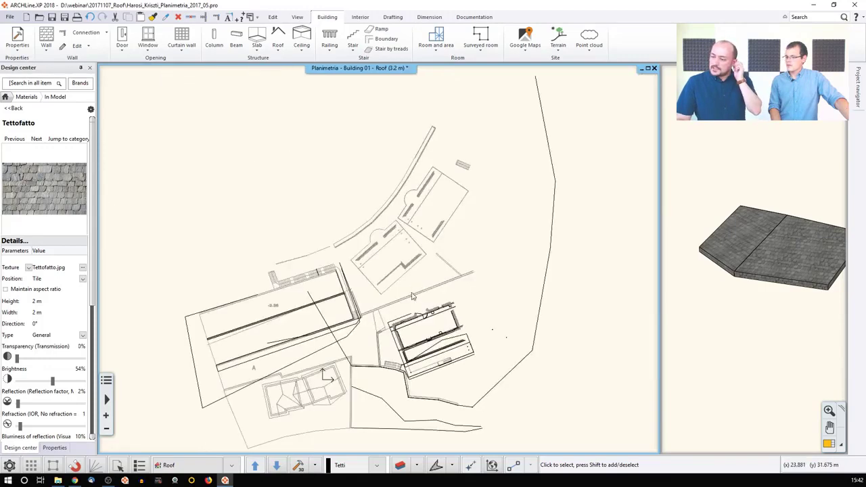
pyautogui.scroll(3, 358, 239)
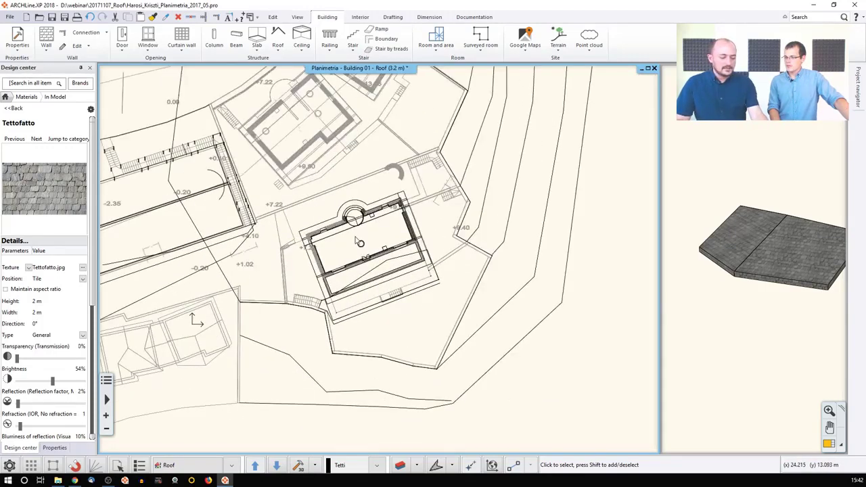
pyautogui.scroll(1, 371, 240)
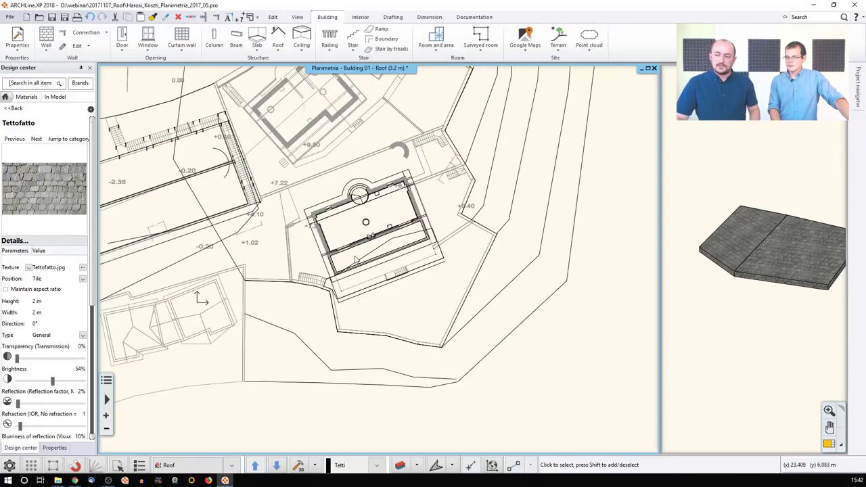
pyautogui.scroll(2, 372, 261)
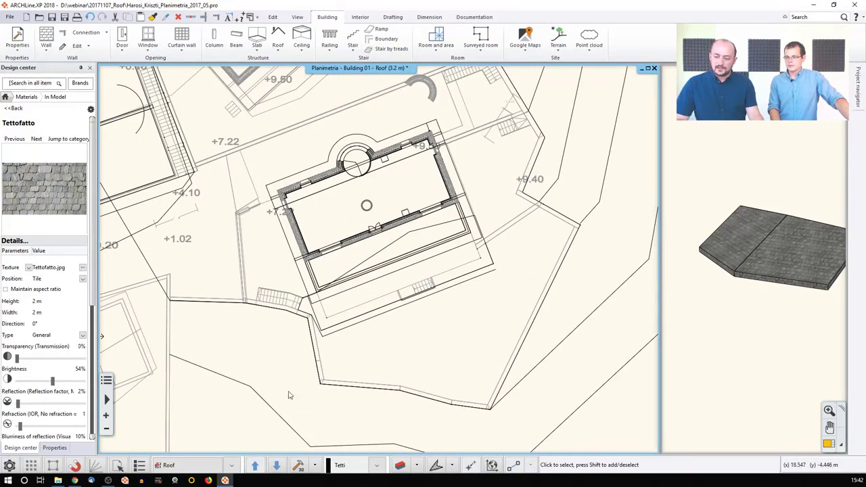
pyautogui.click(313, 467)
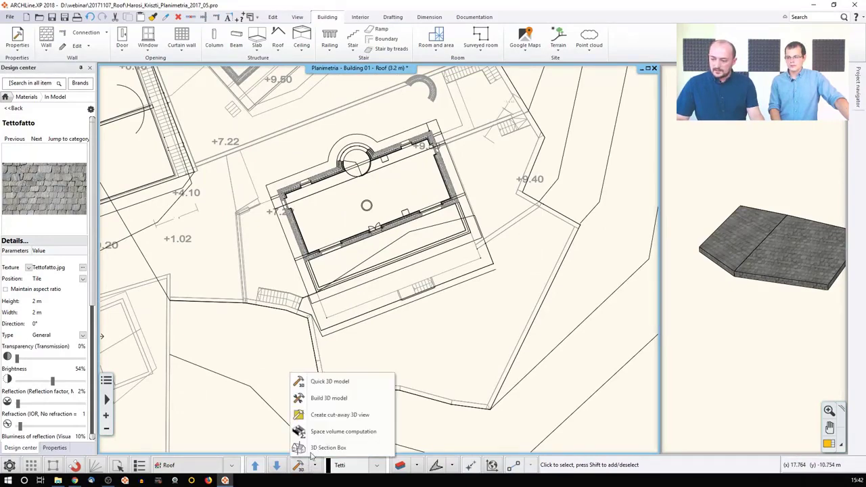
pyautogui.click(325, 396)
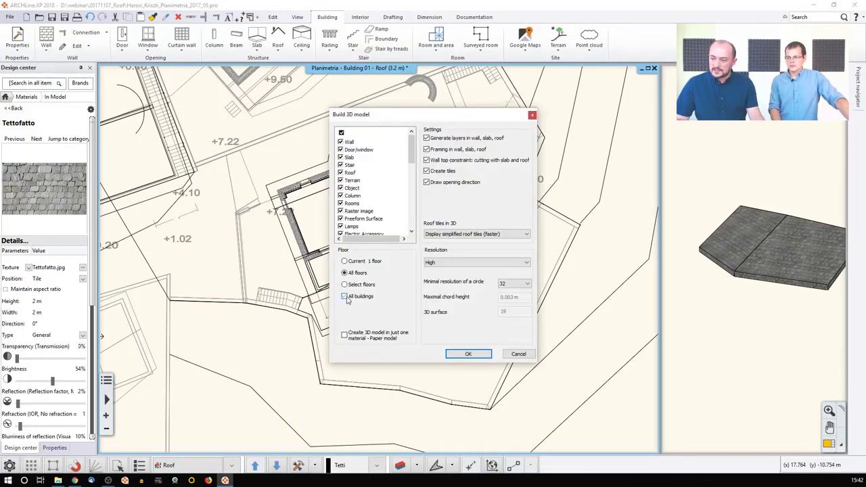
pyautogui.click(467, 354)
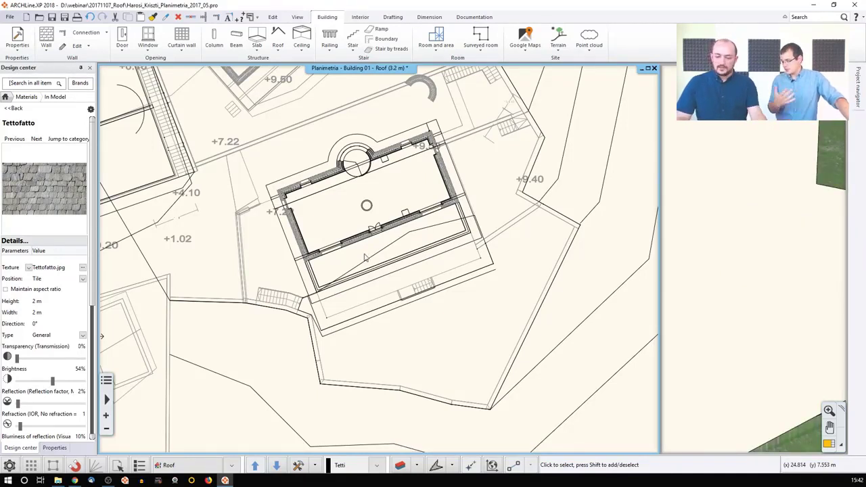
# Step: Bring the 3D view into the main window and delete the red house's complex roof
pyautogui.click(678, 173)
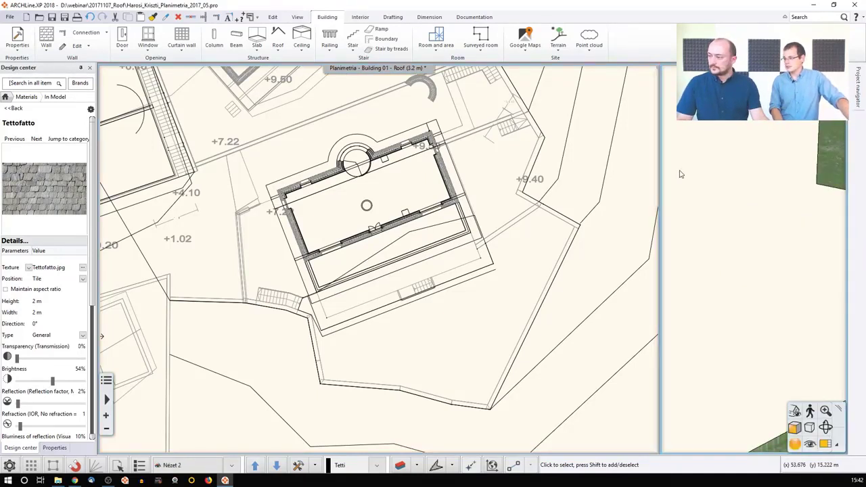
pyautogui.click(830, 443)
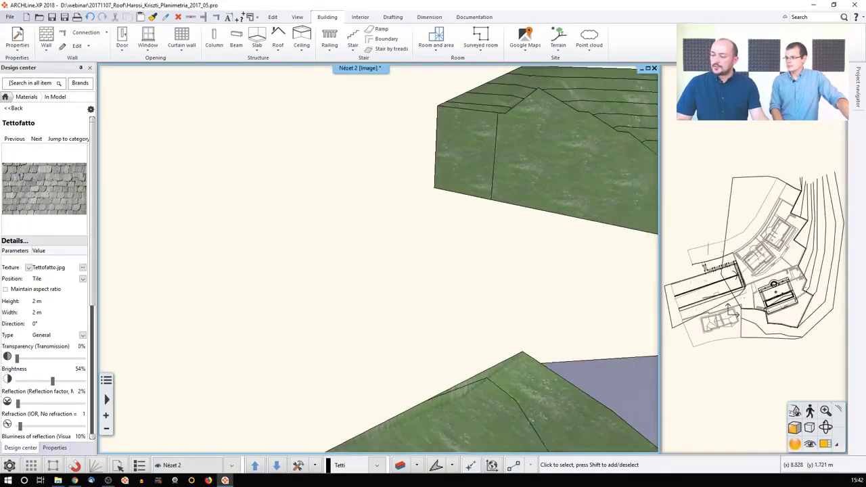
pyautogui.scroll(-10, 402, 324)
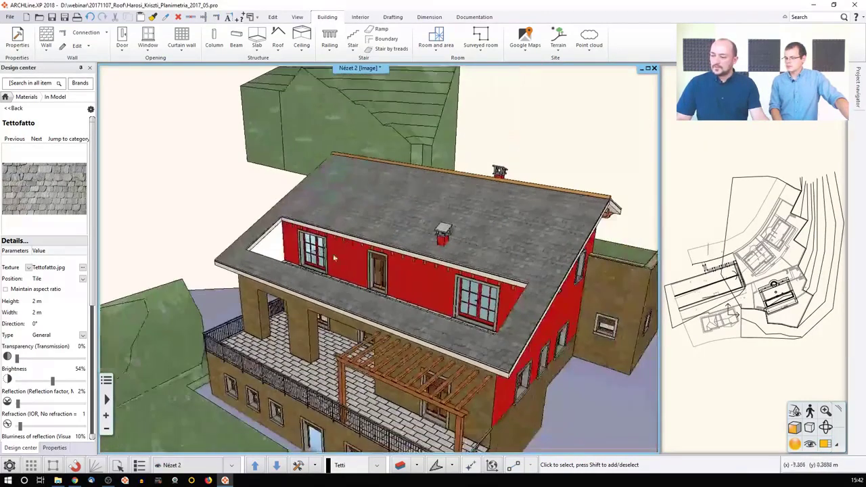
pyautogui.moveTo(333, 258); pyautogui.dragTo(463, 247, button='middle')
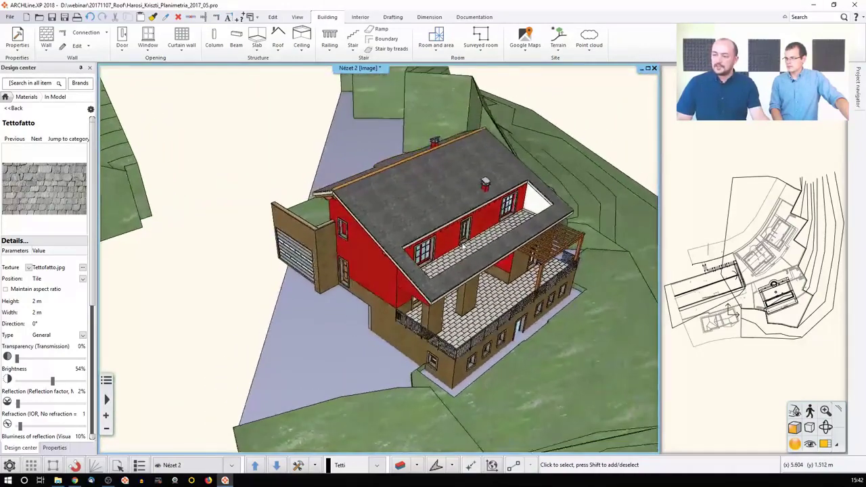
pyautogui.click(404, 202)
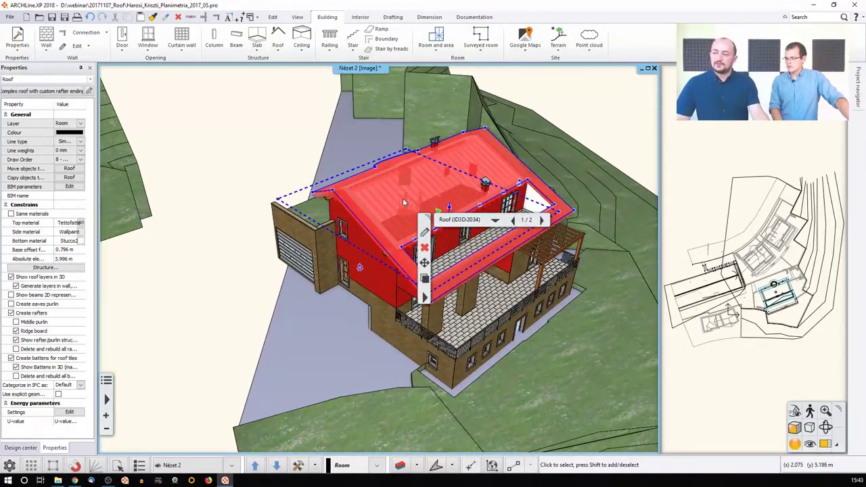
pyautogui.moveTo(402, 198); pyautogui.dragTo(428, 218, button='middle')
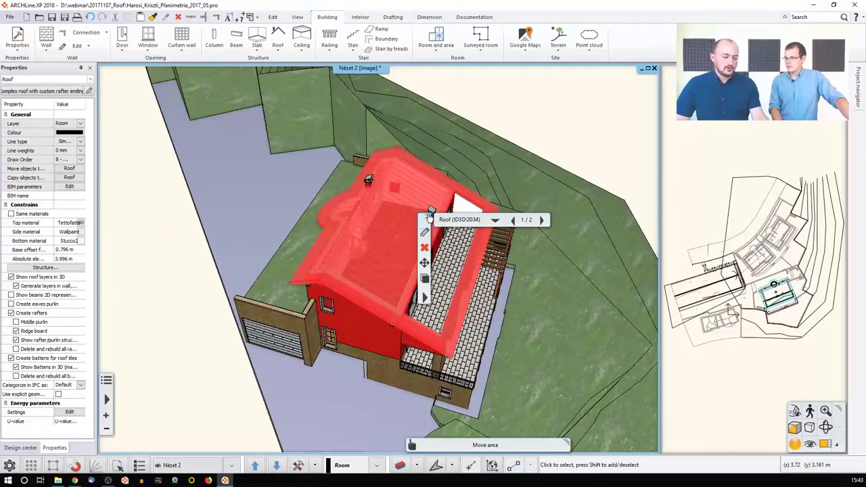
pyautogui.scroll(3, 431, 214)
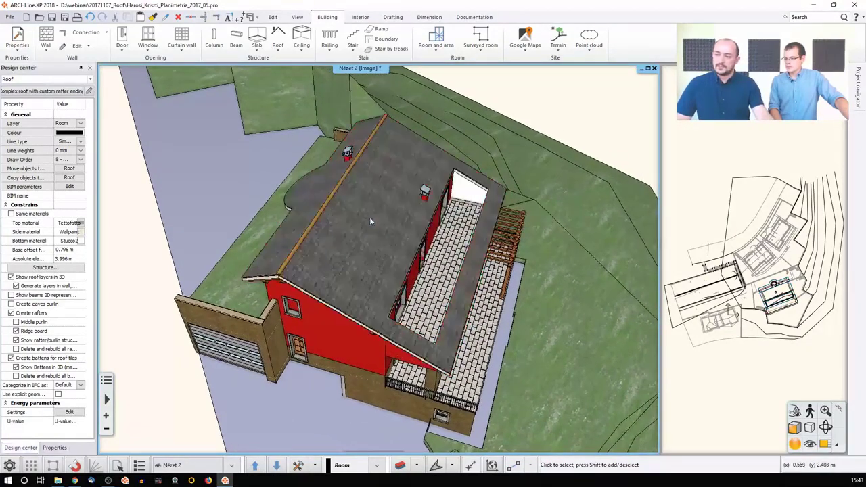
pyautogui.click(372, 222)
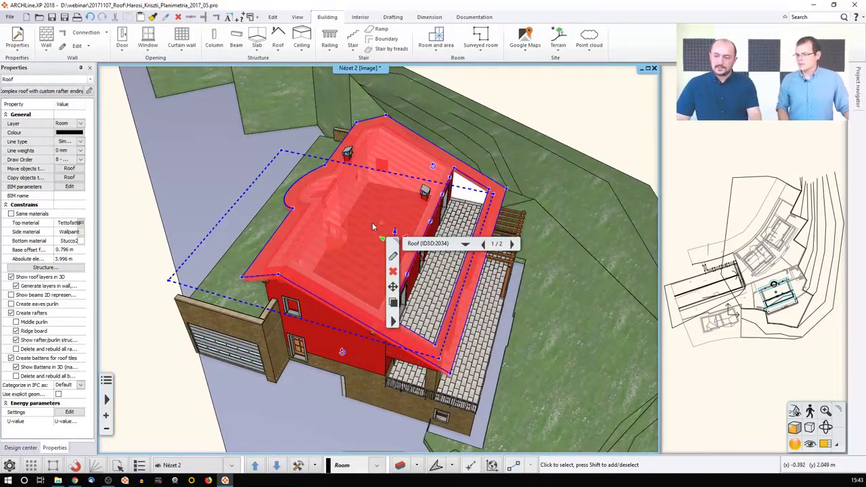
pyautogui.press('Delete')
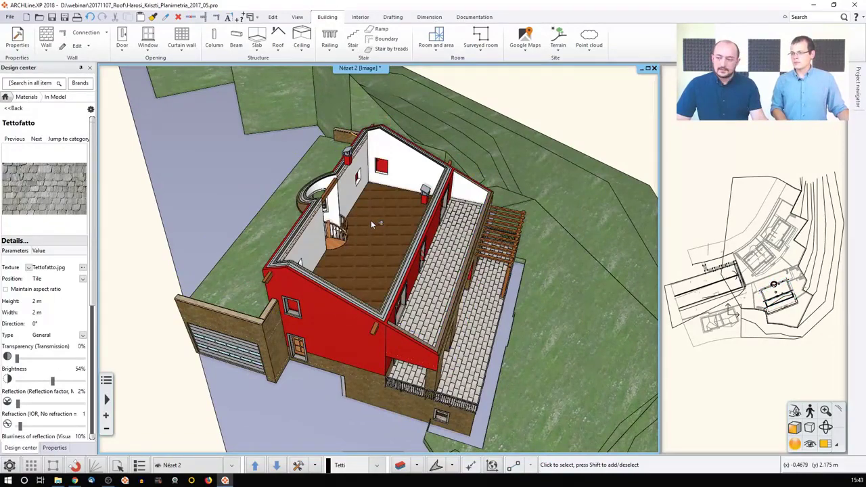
# Step: Return to the floor plan and outline an automatic roof as a 10.045 m by 15.1 m rectangle around the house's outer walls
pyautogui.click(827, 438)
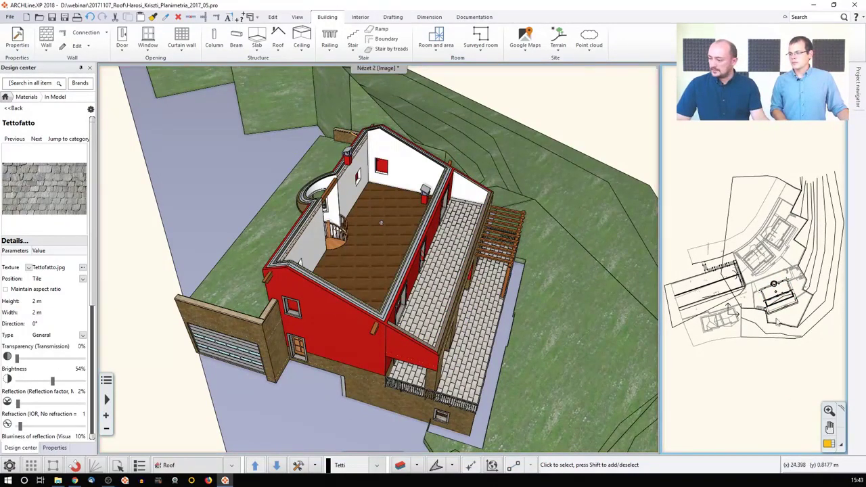
pyautogui.click(828, 443)
pyautogui.scroll(4, 373, 240)
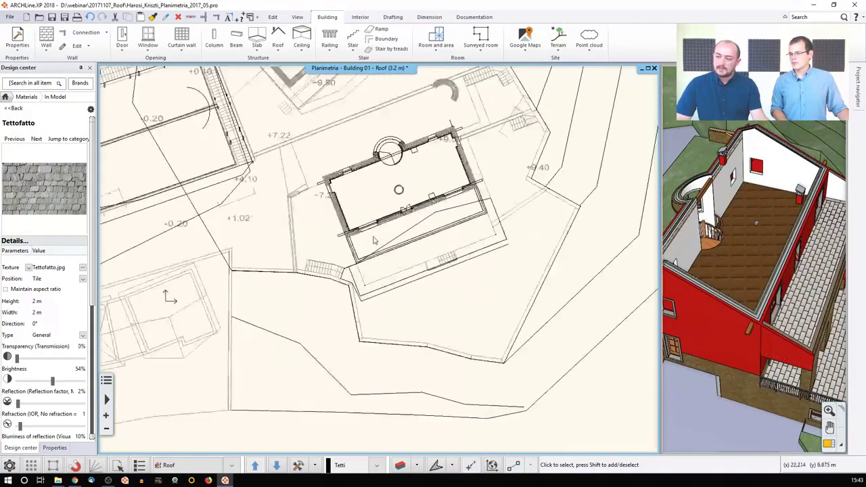
pyautogui.moveTo(374, 240); pyautogui.dragTo(261, 237, button='middle')
pyautogui.scroll(2, 249, 98)
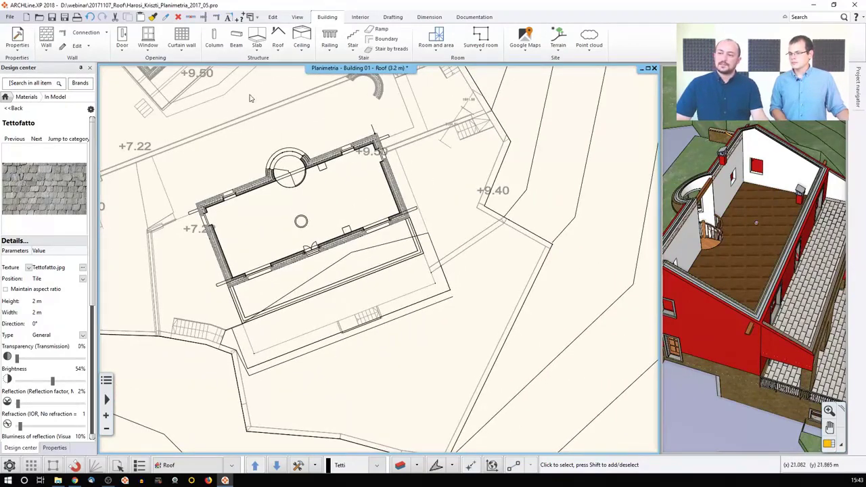
pyautogui.click(280, 54)
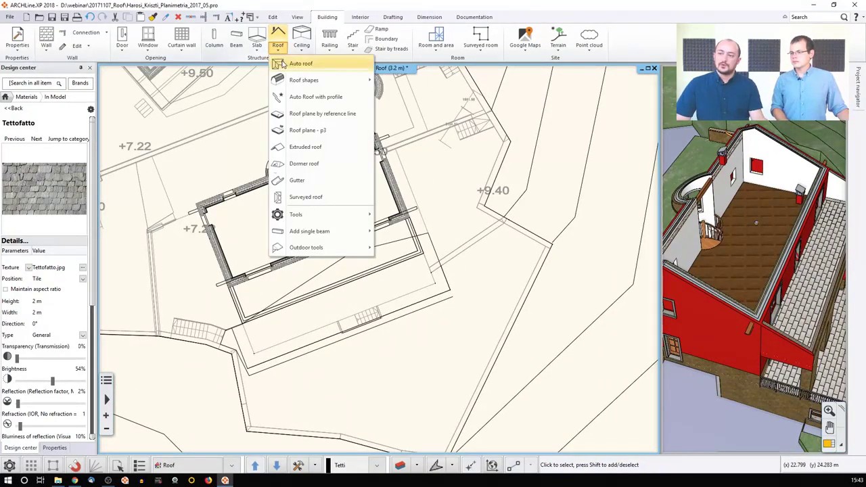
pyautogui.click(301, 63)
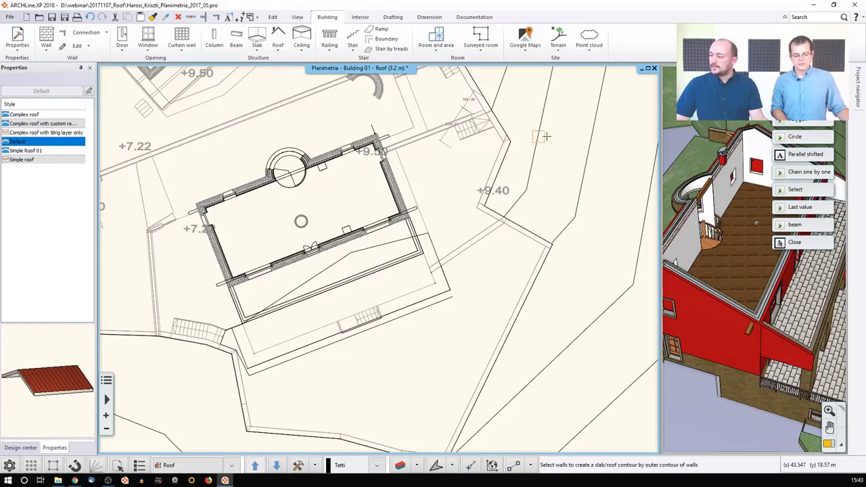
pyautogui.click(411, 444)
pyautogui.click(196, 204)
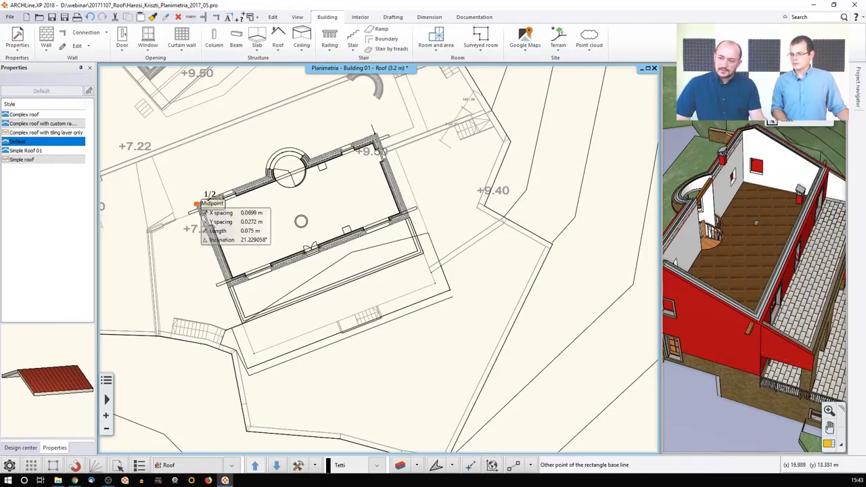
pyautogui.click(242, 325)
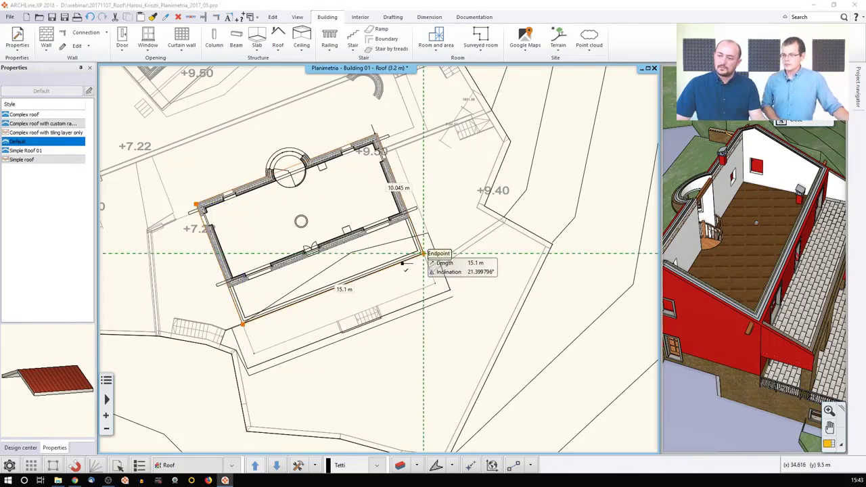
pyautogui.click(403, 266)
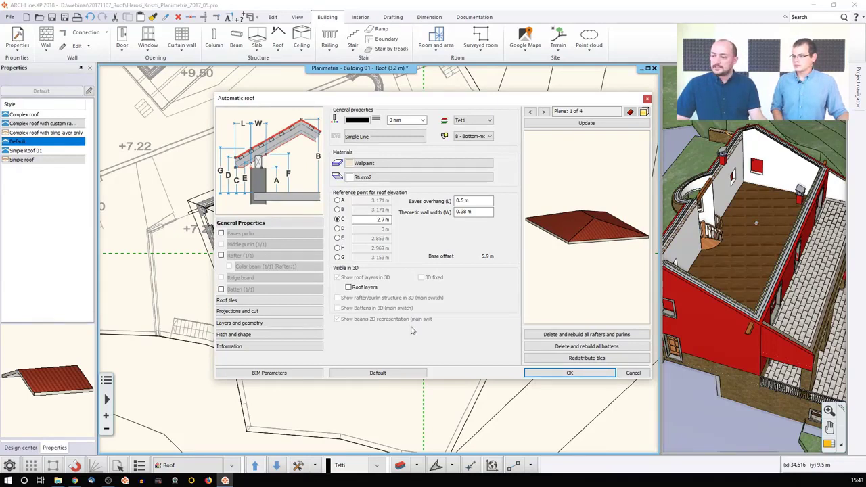
# Step: Apply the style Complex roof with custom rafter ending to the new automatic roof and refresh its preview
pyautogui.click(419, 373)
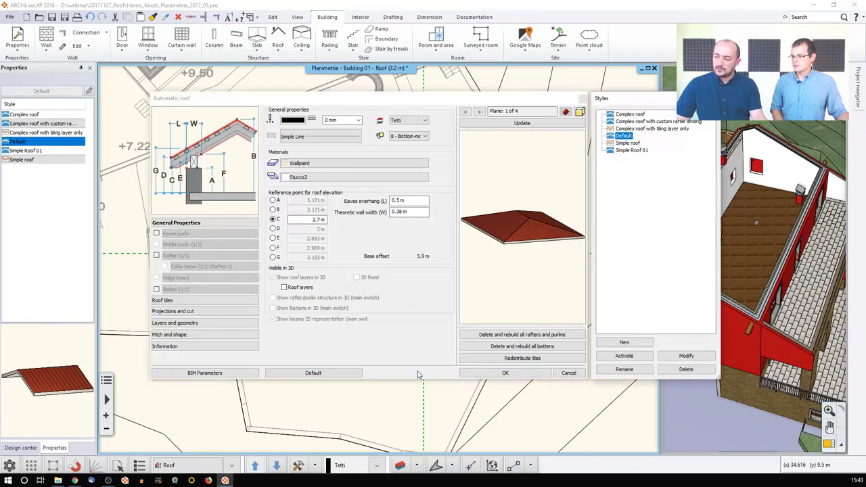
pyautogui.doubleClick(666, 122)
pyautogui.click(524, 125)
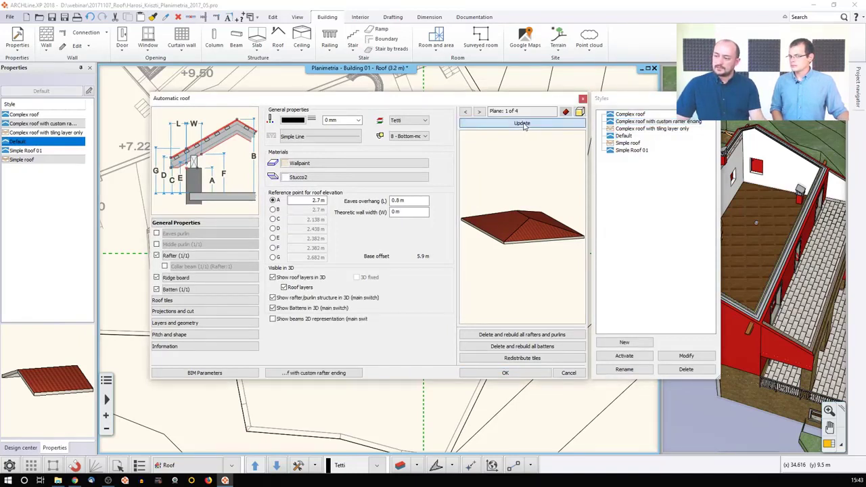
pyautogui.moveTo(521, 196); pyautogui.dragTo(489, 215)
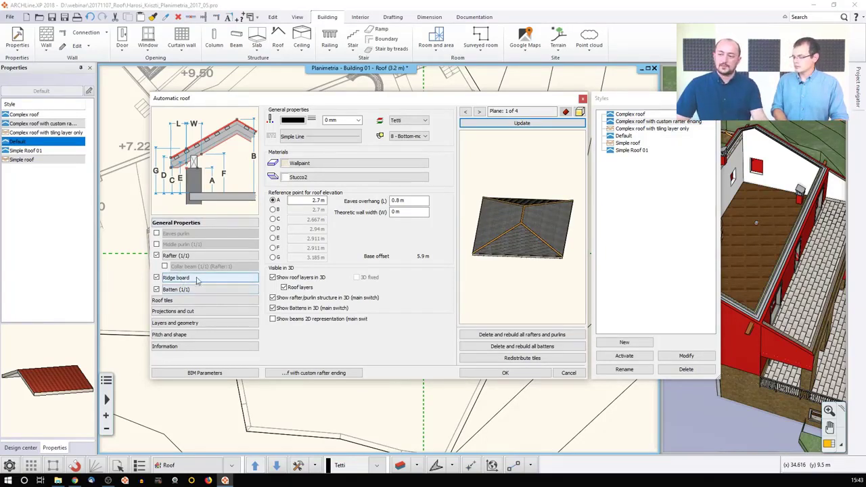
pyautogui.click(406, 201)
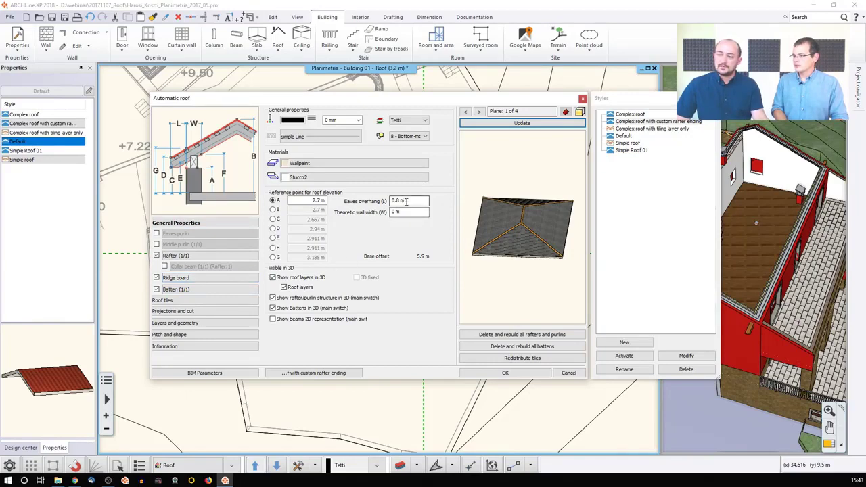
pyautogui.moveTo(406, 201); pyautogui.dragTo(394, 202)
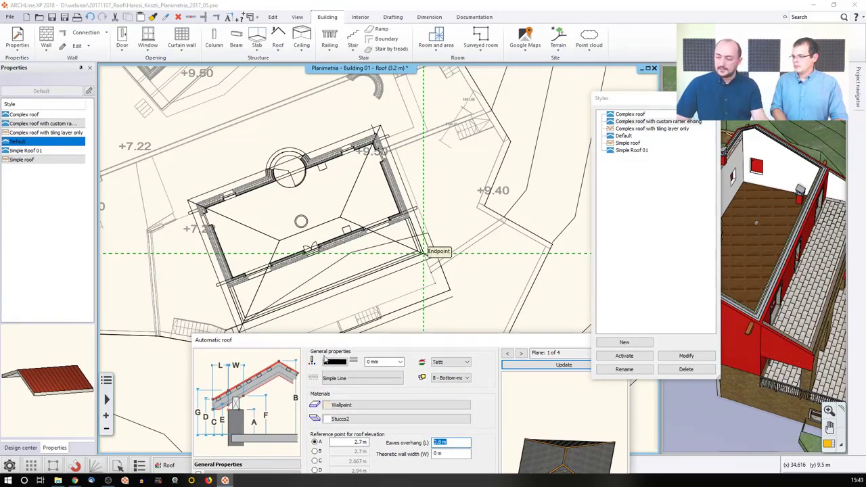
pyautogui.moveTo(349, 346)
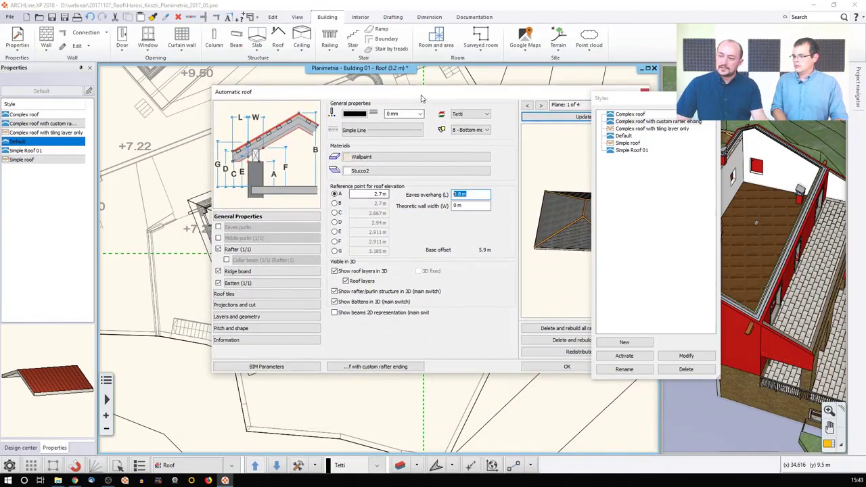
pyautogui.moveTo(422, 95); pyautogui.dragTo(344, 99)
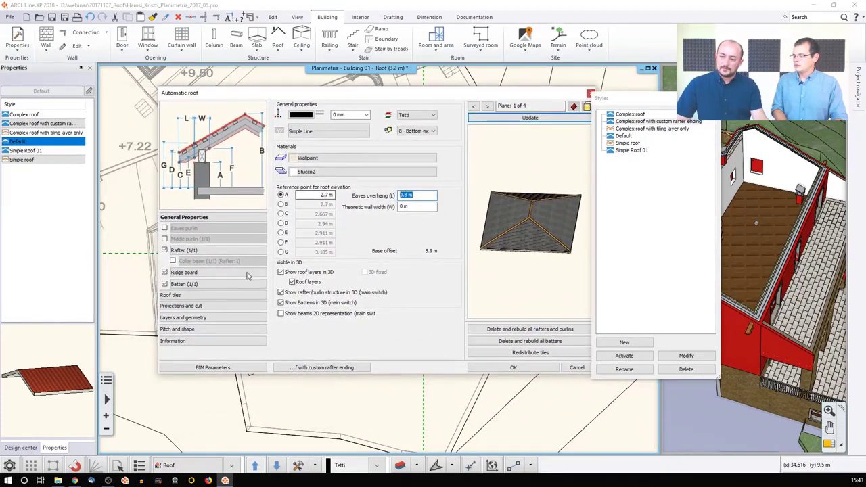
# Step: Change the two short end planes of the roof, planes 1 and 3, to gable ends and create the roof
pyautogui.click(177, 329)
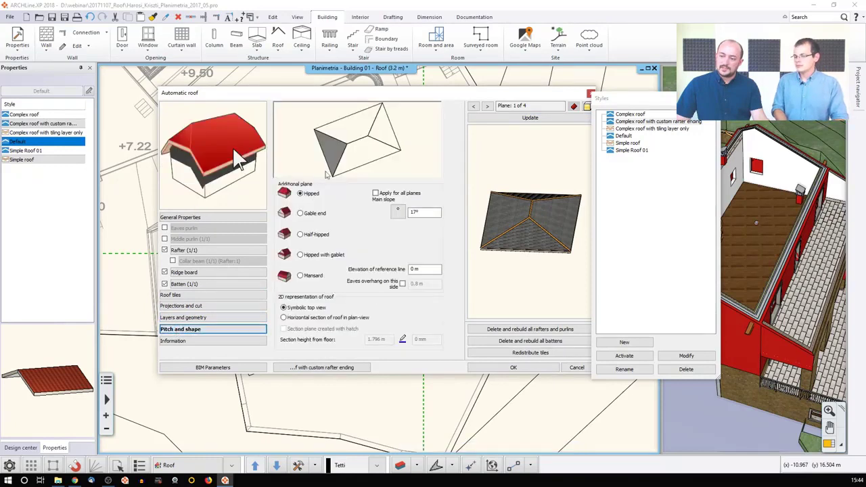
pyautogui.click(314, 214)
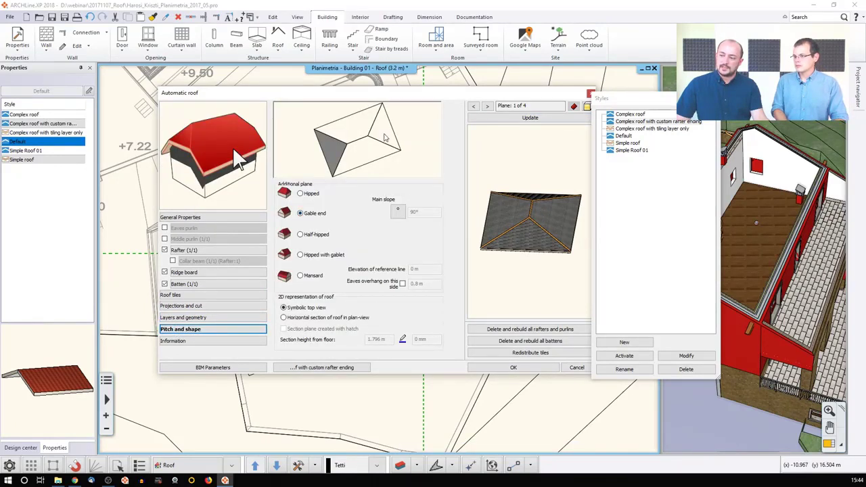
pyautogui.click(385, 138)
pyautogui.click(317, 215)
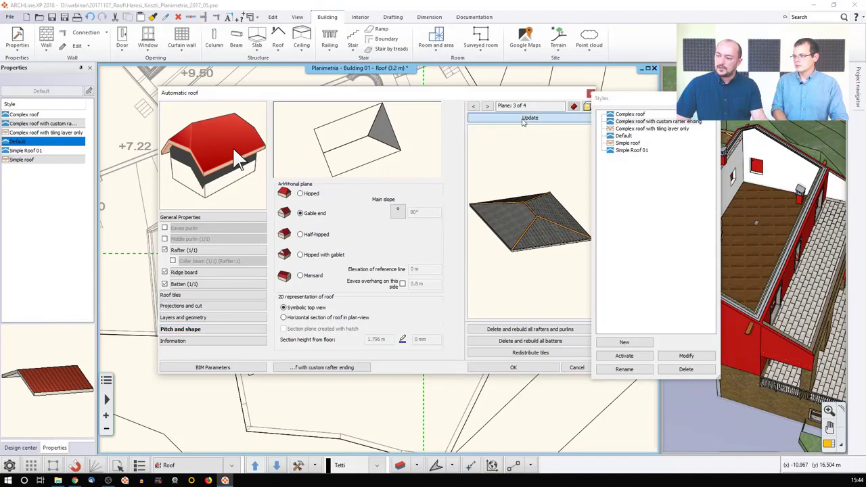
pyautogui.click(526, 119)
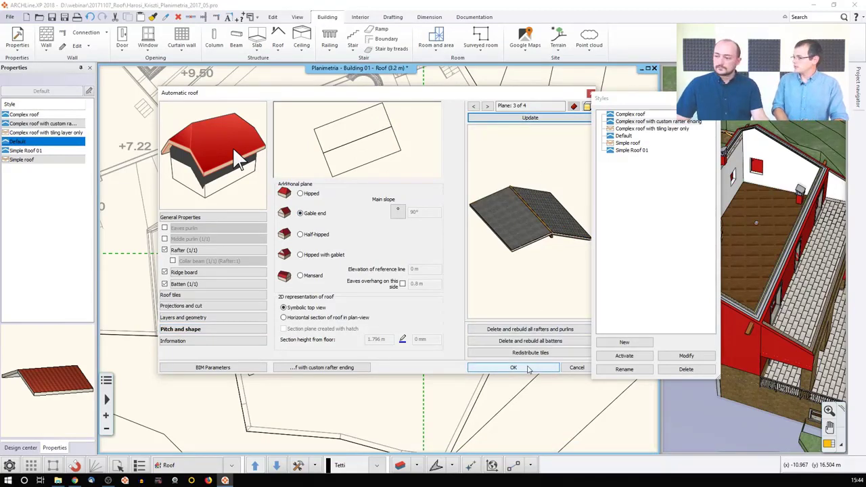
pyautogui.click(514, 367)
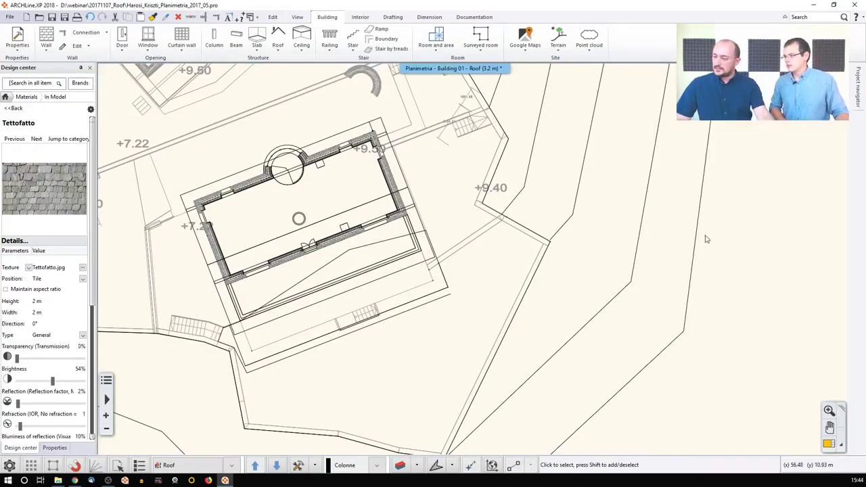
# Step: Bring the 3D view into the main window and look at the new gable roof from the garage side
pyautogui.click(690, 233)
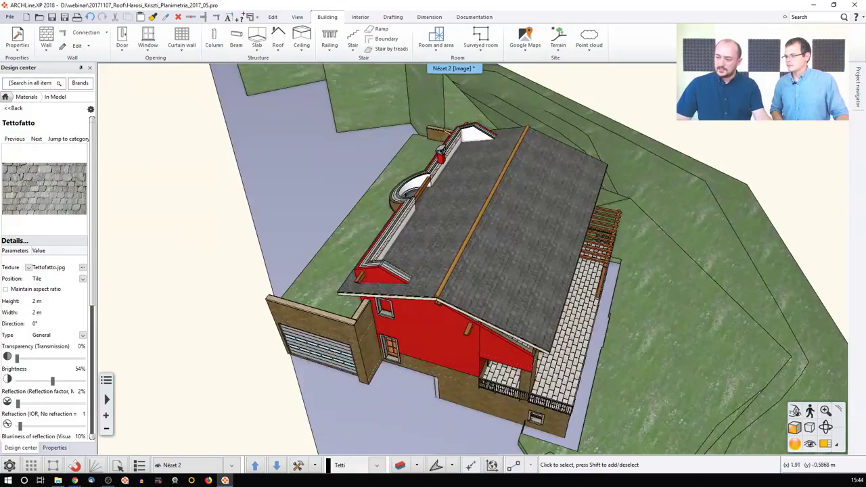
pyautogui.moveTo(493, 203); pyautogui.dragTo(512, 262, button='middle')
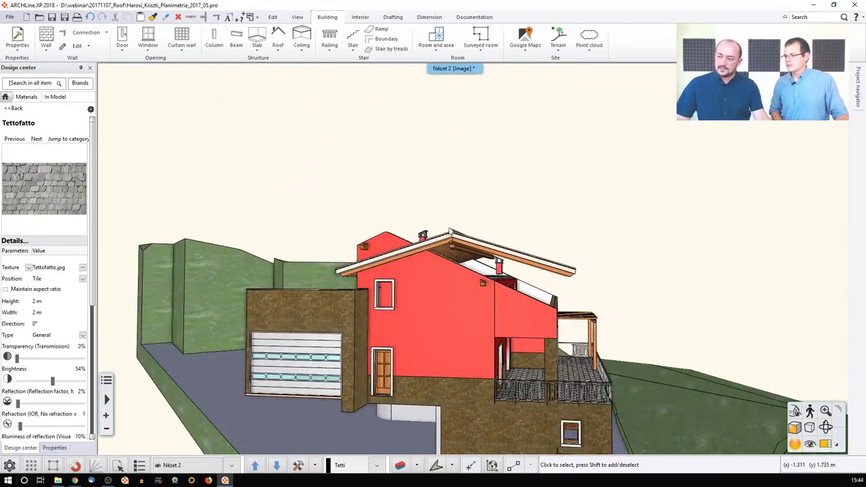
pyautogui.moveTo(423, 237); pyautogui.dragTo(473, 267, button='middle')
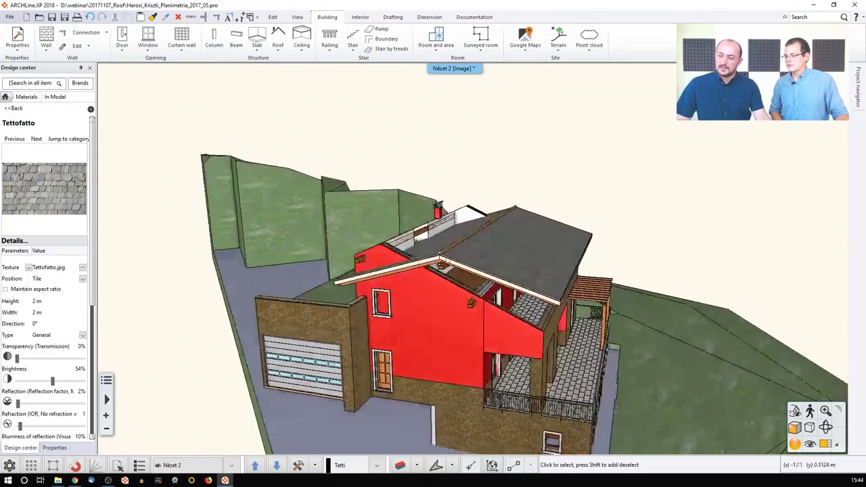
# Step: Edit the gable roof, set the main slope to 22° and apply it to all planes
pyautogui.click(488, 265)
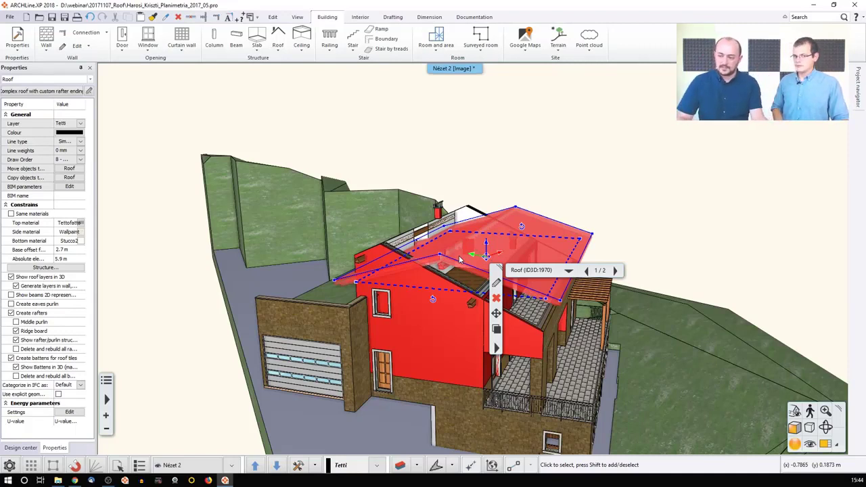
pyautogui.click(484, 290)
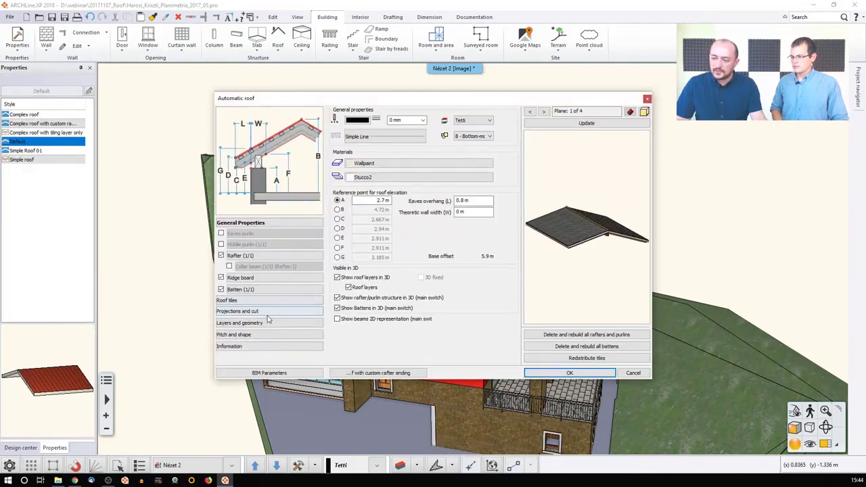
pyautogui.click(261, 334)
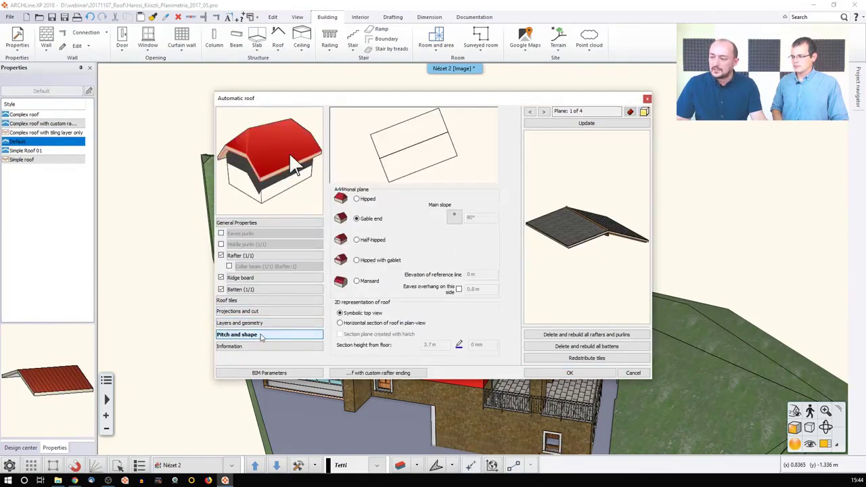
pyautogui.click(399, 175)
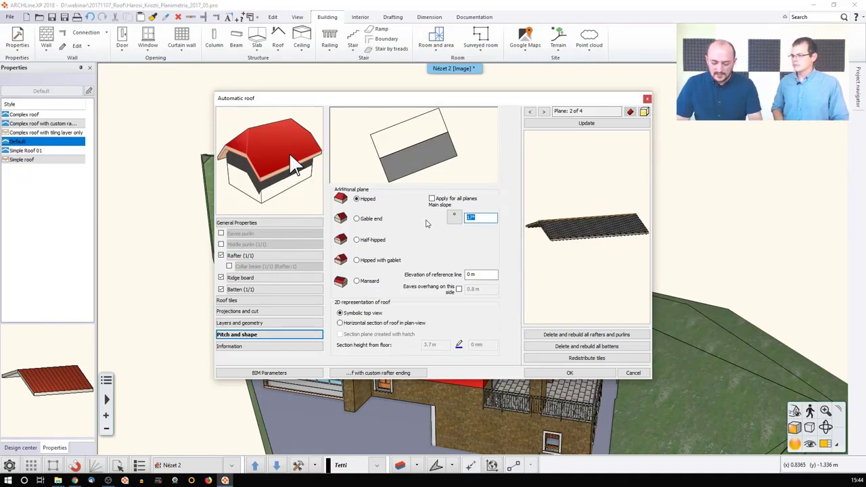
pyautogui.write('22')
pyautogui.click(586, 124)
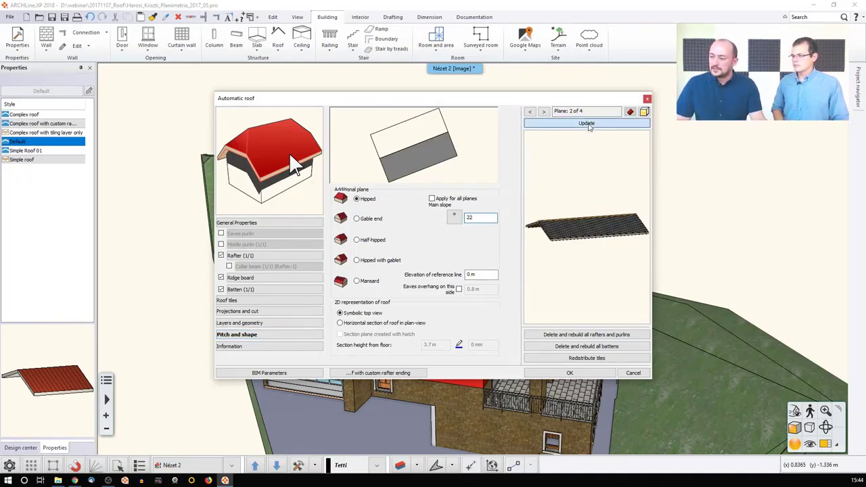
pyautogui.click(432, 199)
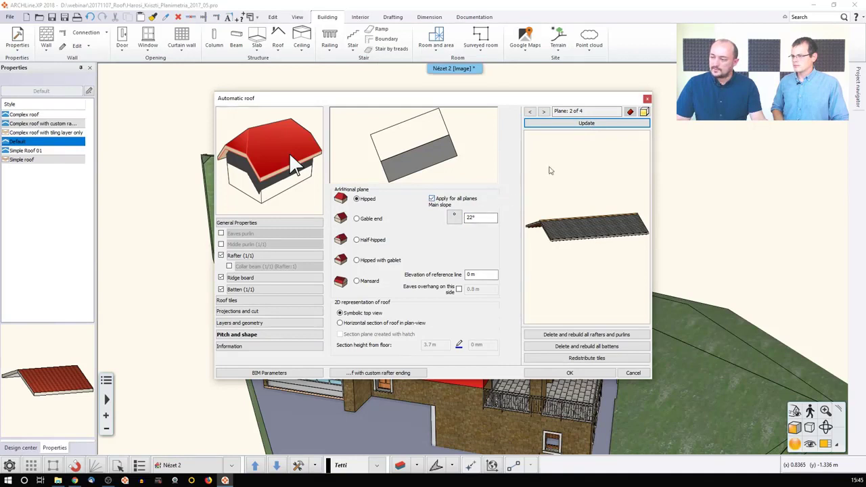
pyautogui.click(587, 125)
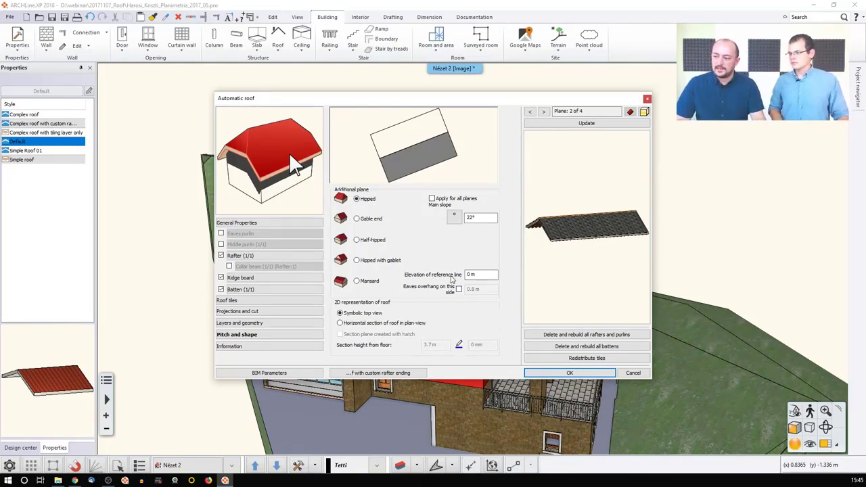
pyautogui.moveTo(437, 100); pyautogui.dragTo(483, 225)
pyautogui.moveTo(559, 222); pyautogui.dragTo(552, 119)
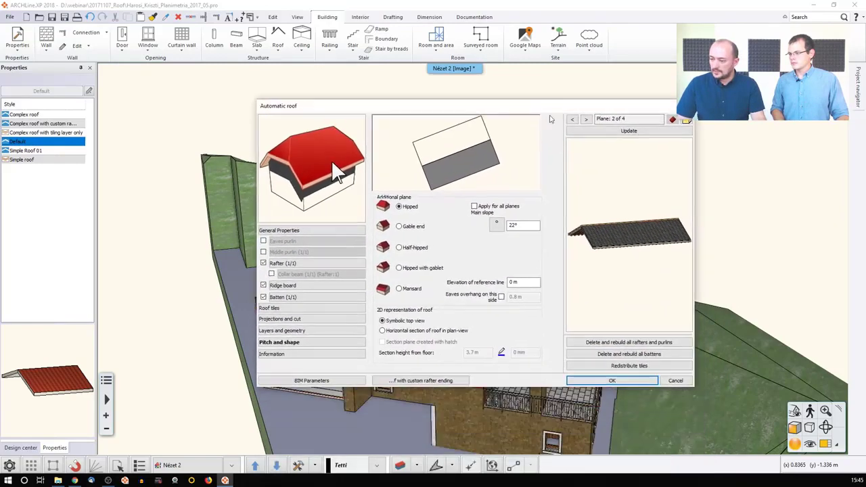
pyautogui.click(597, 381)
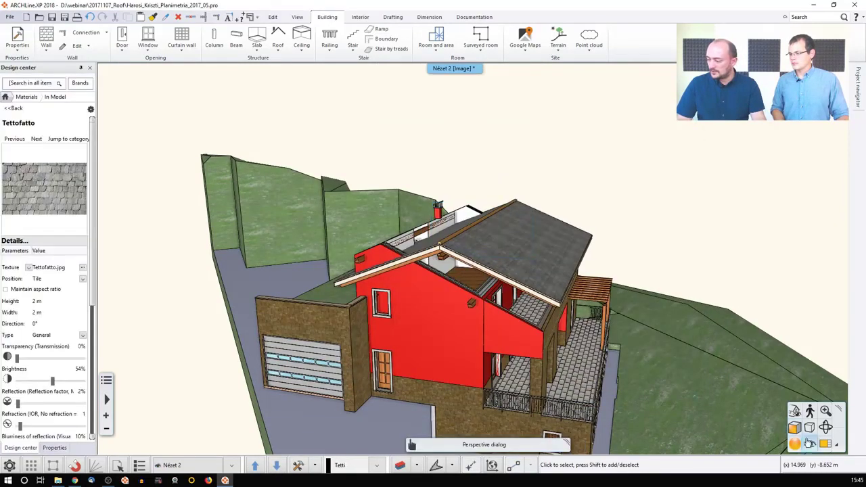
# Step: Show the floor plan next to the 3D view, centred on the red house
pyautogui.click(824, 445)
pyautogui.scroll(3, 786, 291)
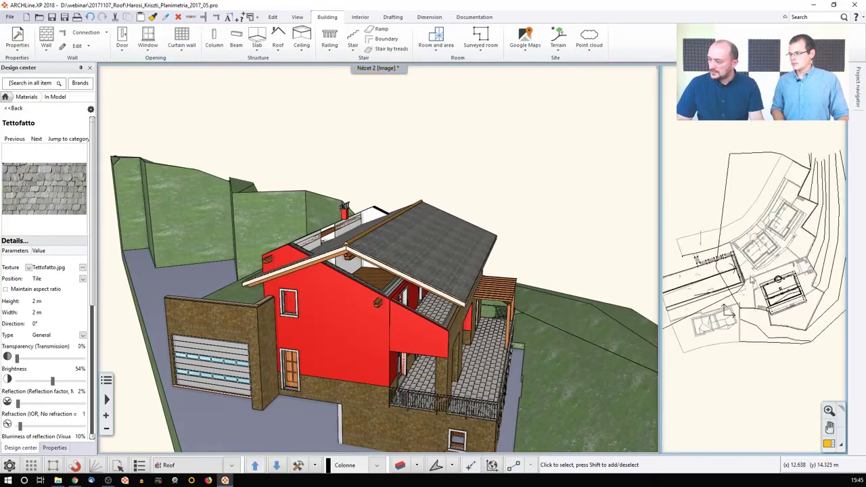
pyautogui.scroll(4, 777, 285)
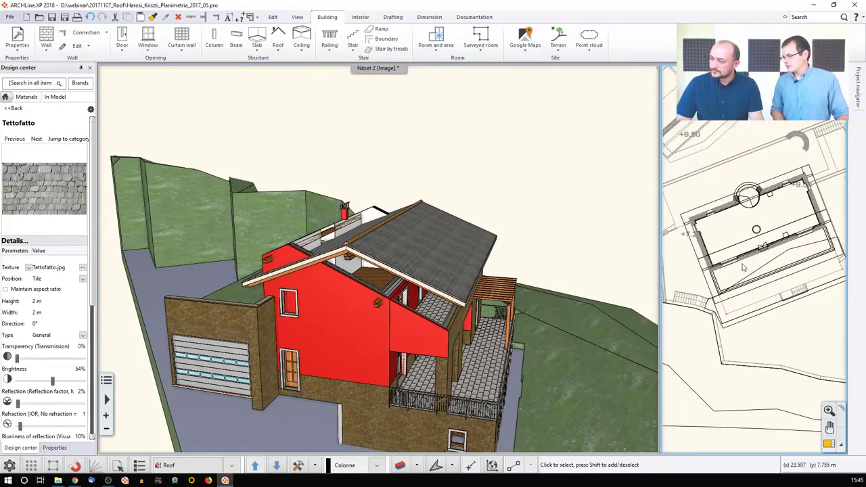
# Step: Edit the gable roof so that plane 4, on the round stair's side, has a reference line elevation of 3 m
pyautogui.click(727, 250)
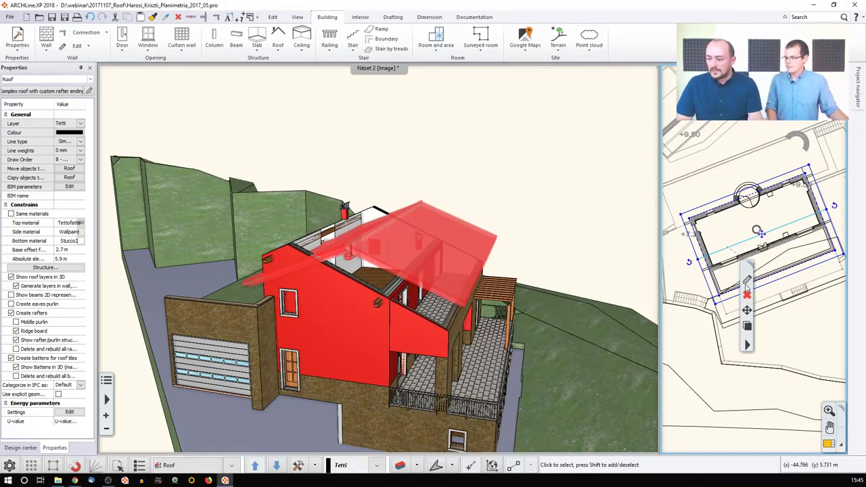
pyautogui.click(746, 280)
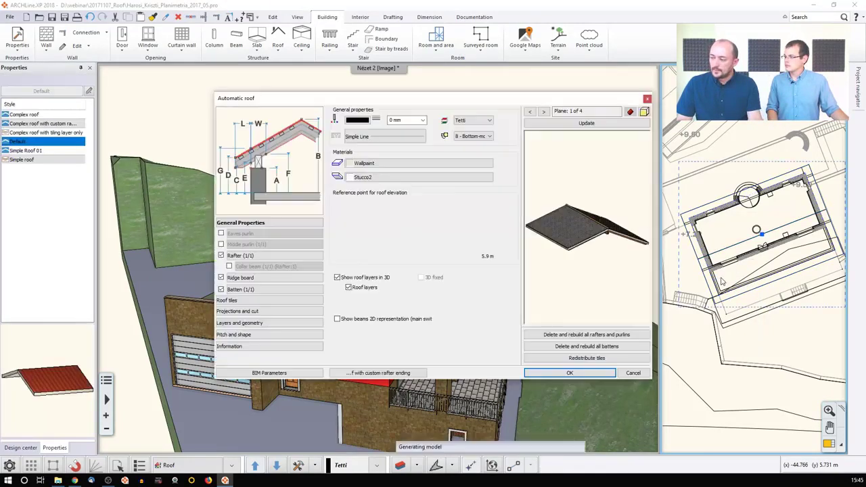
pyautogui.click(246, 323)
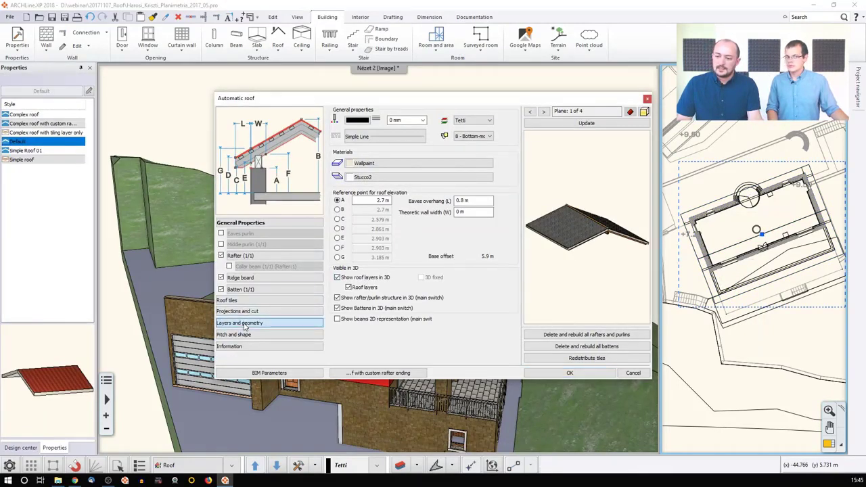
pyautogui.click(244, 335)
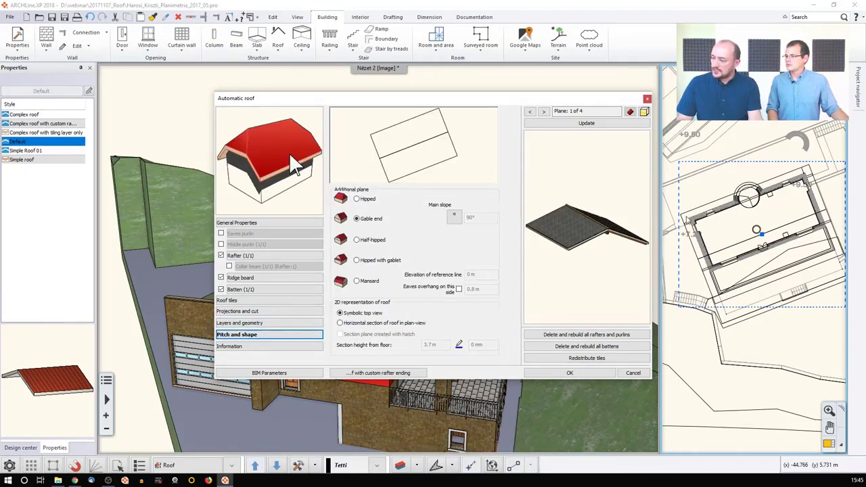
pyautogui.click(399, 139)
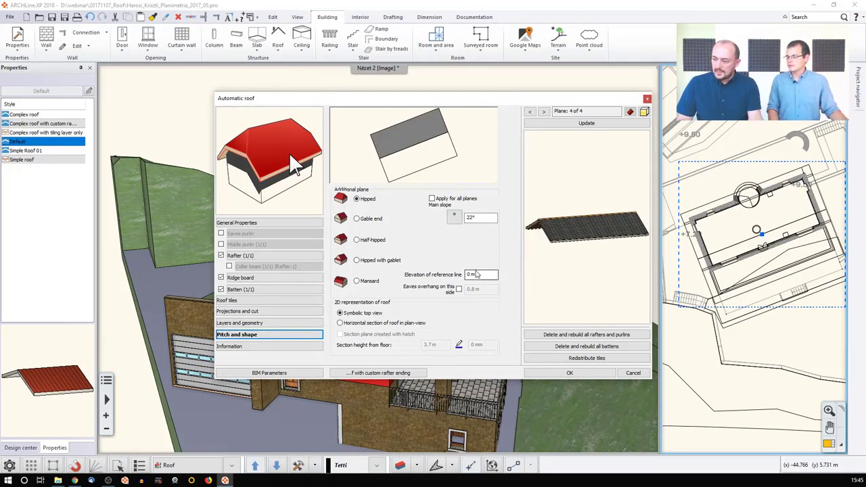
pyautogui.click(476, 273)
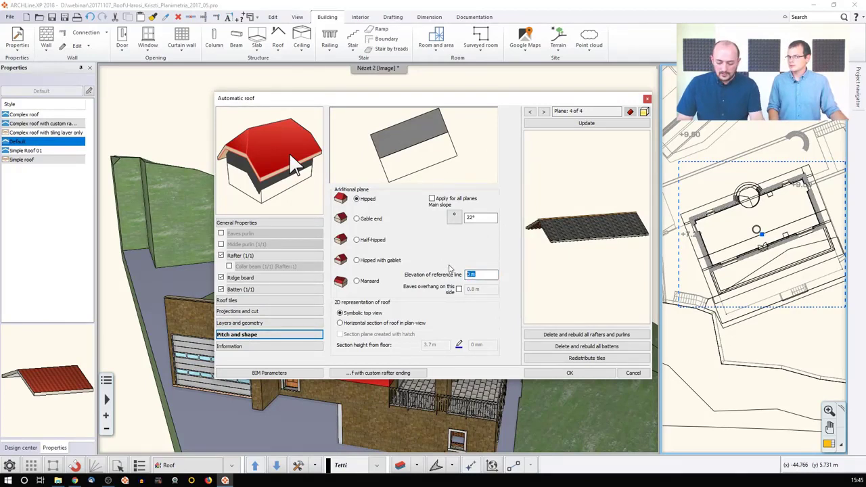
pyautogui.write('1,8')
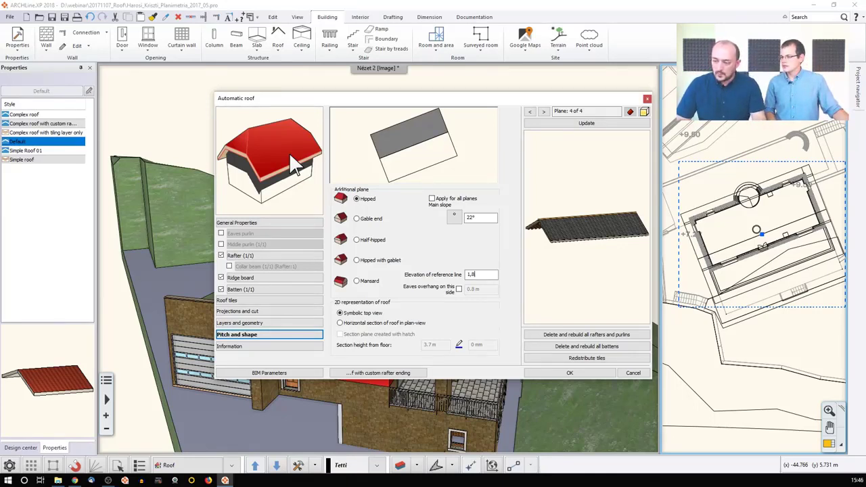
pyautogui.press('BackSpace')
pyautogui.press('BackSpace')
pyautogui.press('BackSpace')
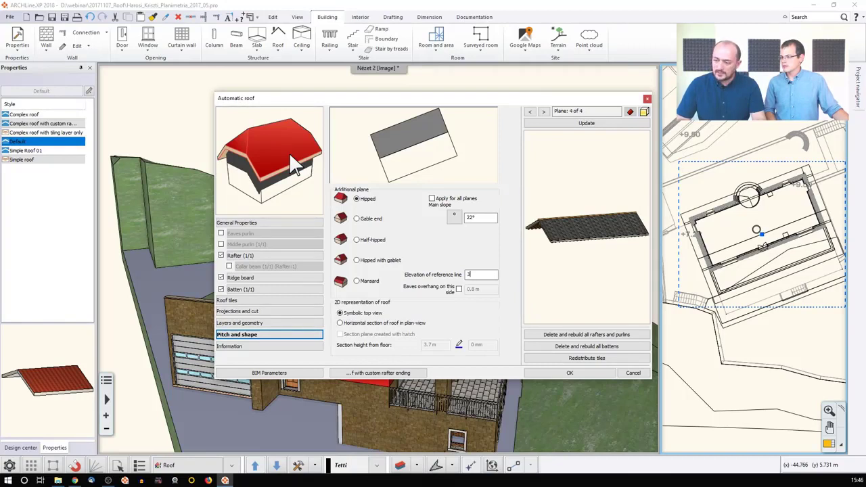
pyautogui.click(575, 125)
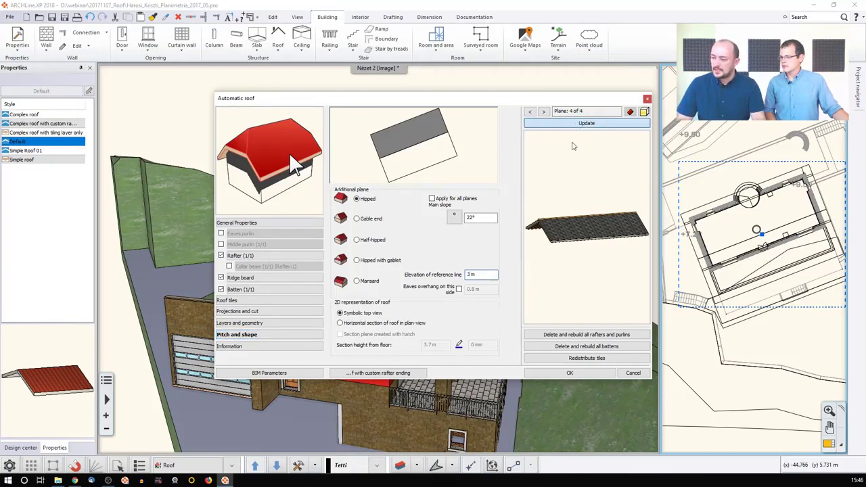
# Step: Orbit the updated roof preview to check its shape, and apply the roof edits
pyautogui.moveTo(576, 262); pyautogui.dragTo(602, 281)
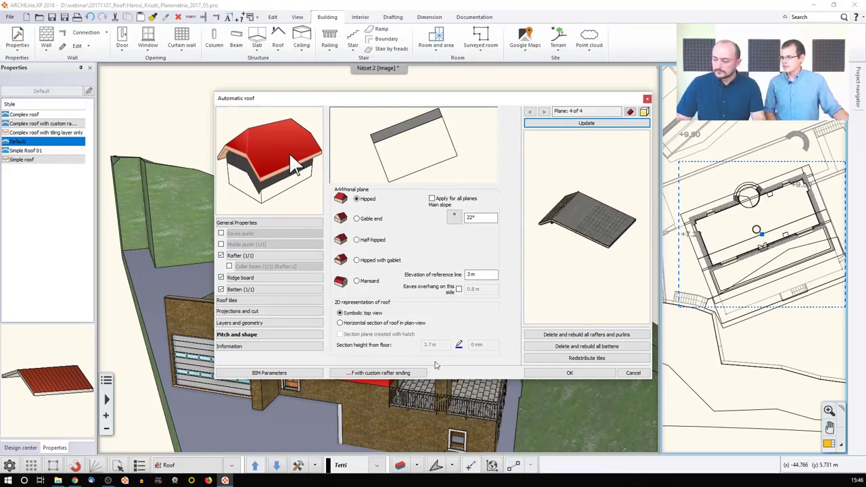
pyautogui.click(570, 373)
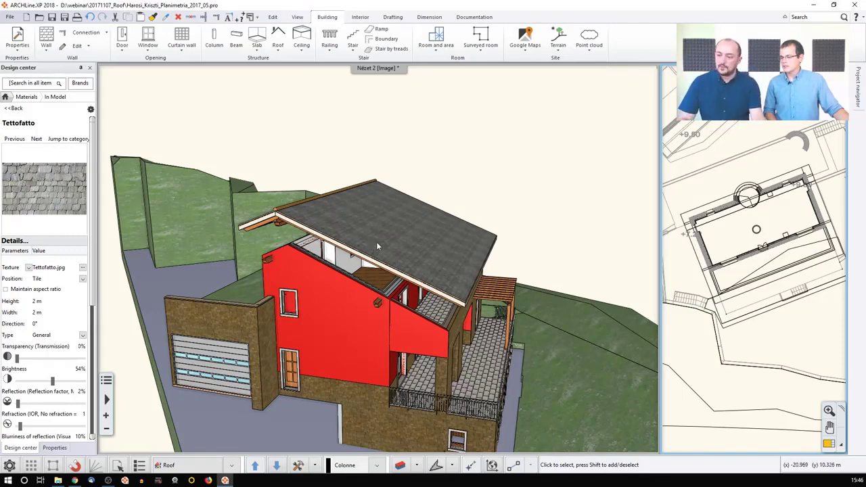
# Step: Move the roof straight down onto the walls in 3D without snapping, to a base offset of about 1.04 m, and re-enable snapping
pyautogui.click(376, 241)
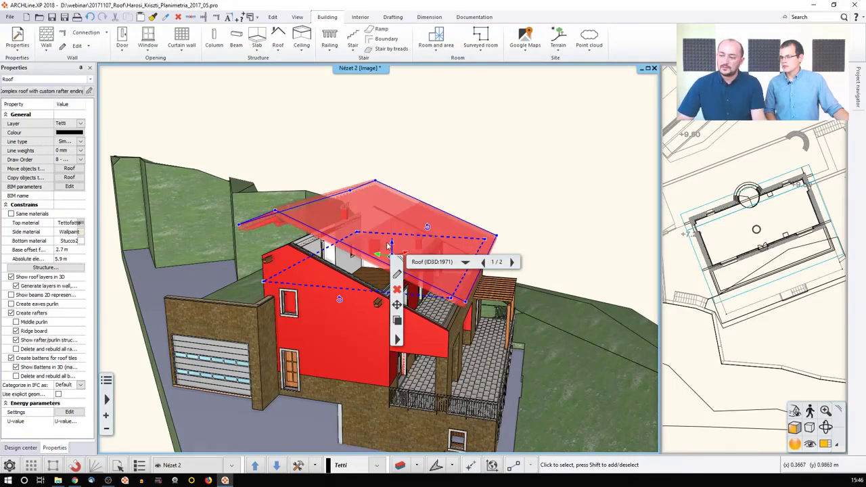
pyautogui.moveTo(395, 247)
pyautogui.click(423, 249)
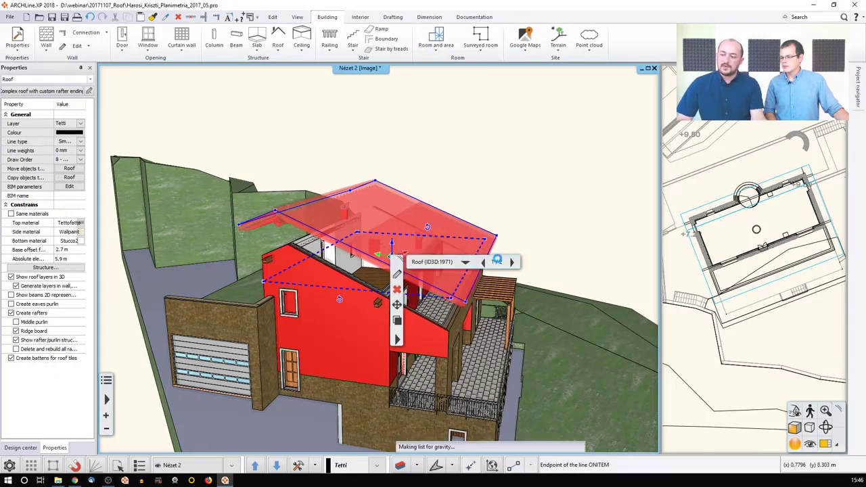
pyautogui.click(393, 257)
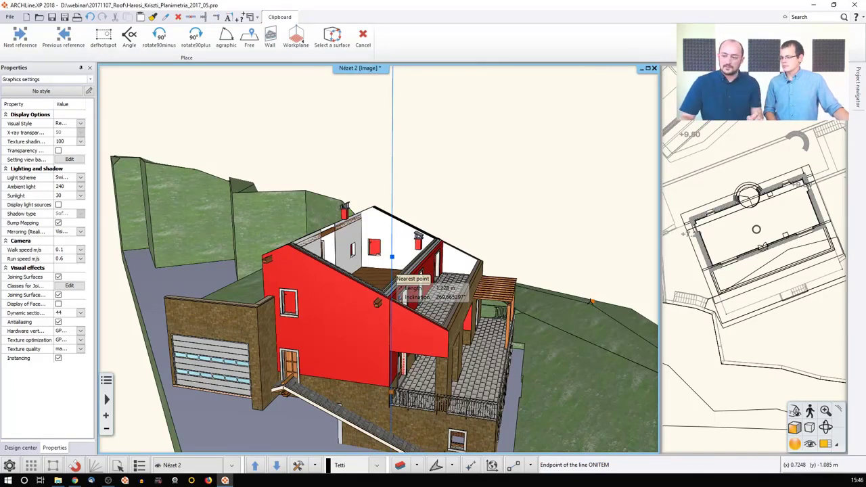
pyautogui.click(392, 259)
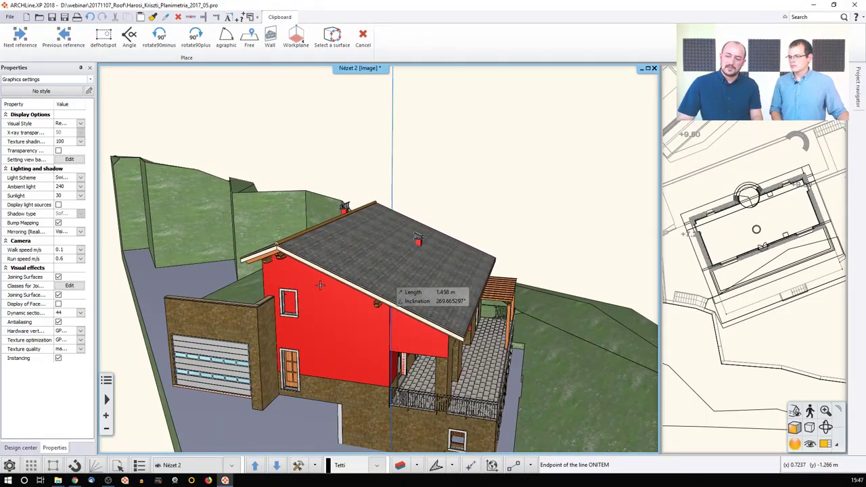
pyautogui.click(320, 283)
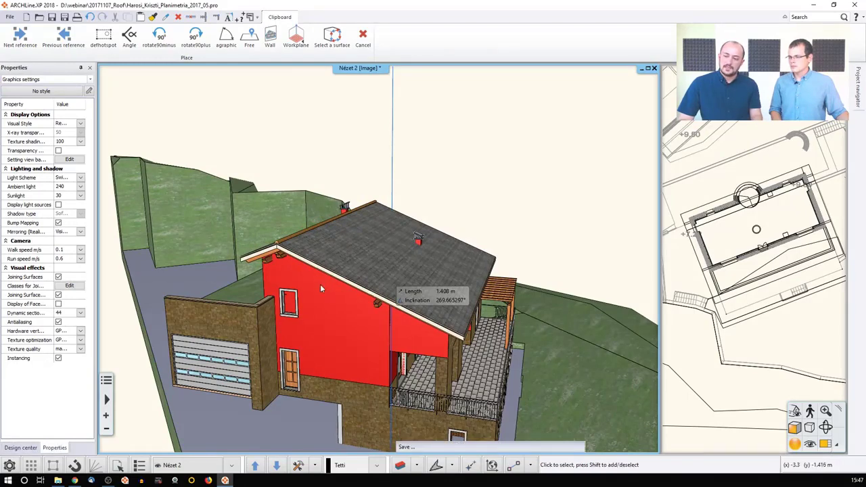
pyautogui.click(77, 465)
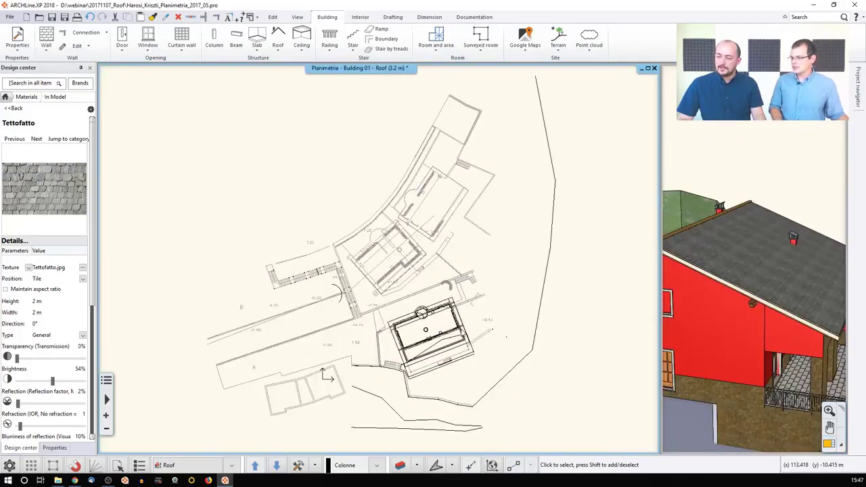
# Step: Cut a rectangular hole about 2.65 m wide in the roof over the terrace, between the house's outer wall face and the parapet's inner corners
pyautogui.scroll(5, 324, 370)
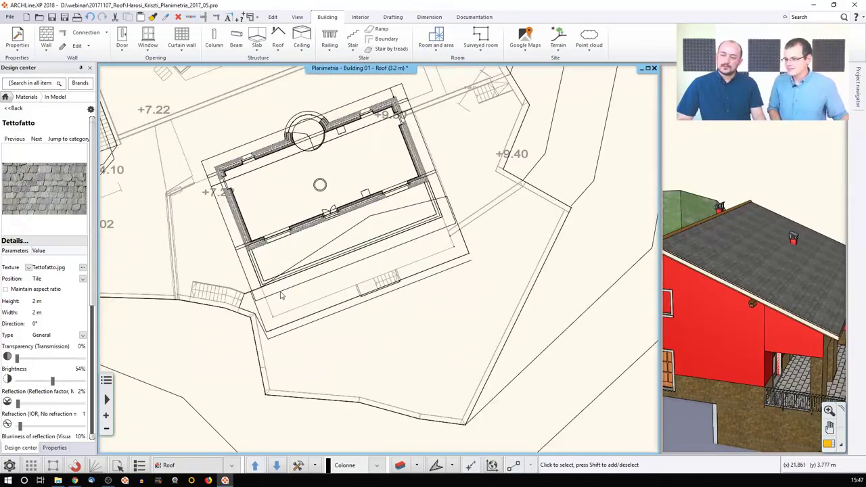
pyautogui.click(282, 295)
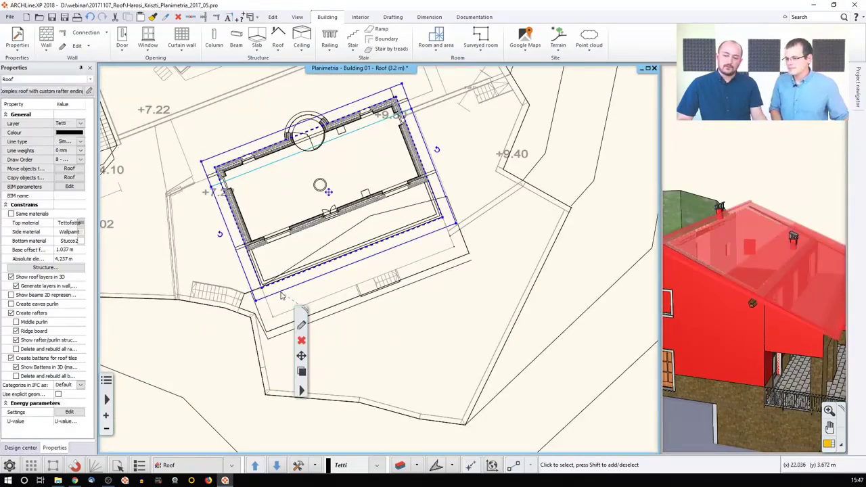
pyautogui.click(302, 391)
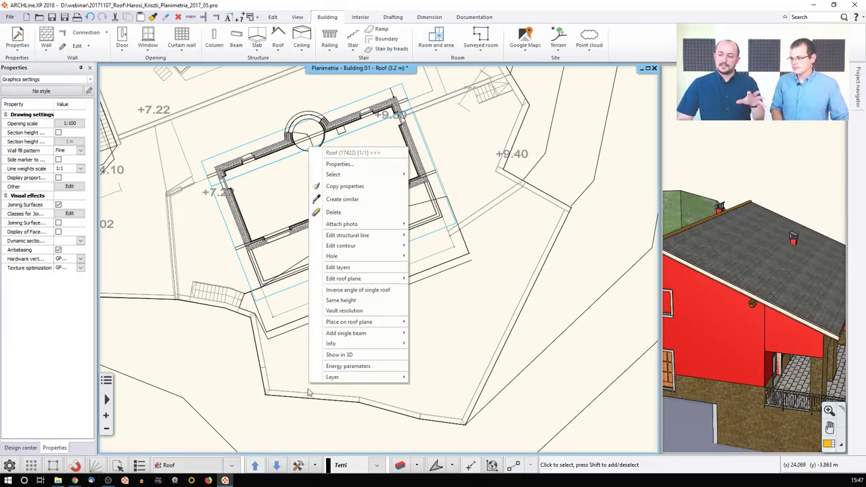
pyautogui.moveTo(379, 257)
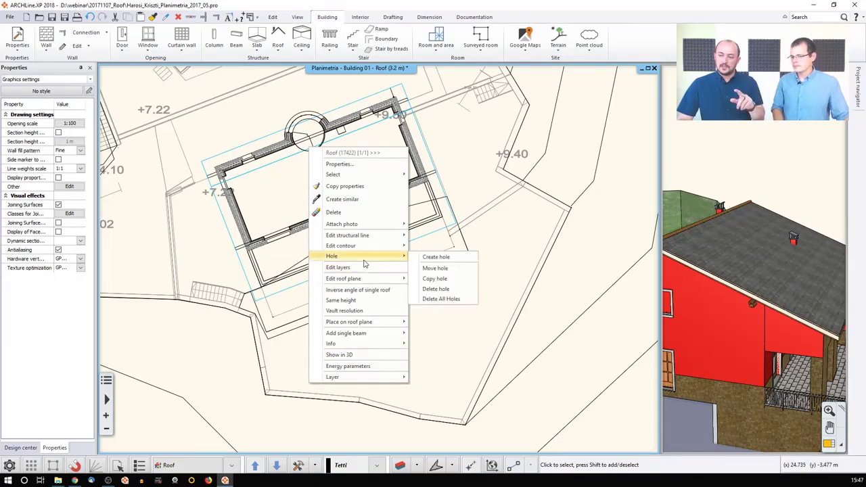
pyautogui.click(434, 257)
pyautogui.scroll(3, 359, 263)
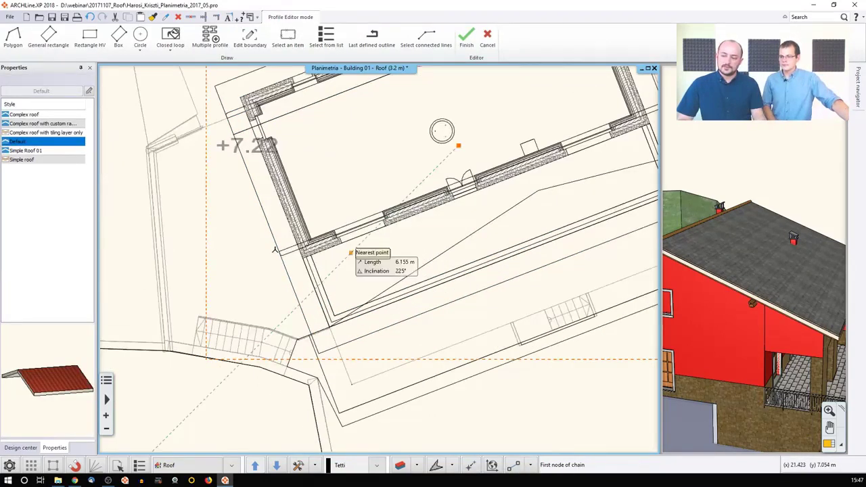
pyautogui.click(311, 254)
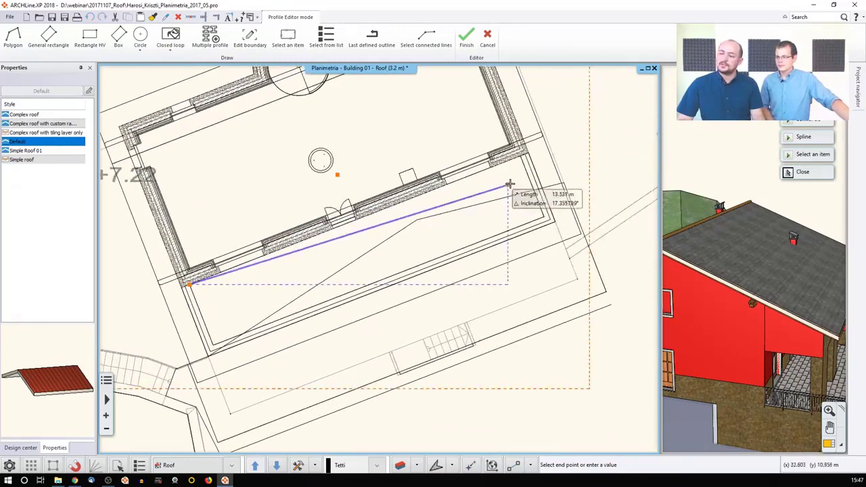
pyautogui.click(519, 155)
pyautogui.click(543, 218)
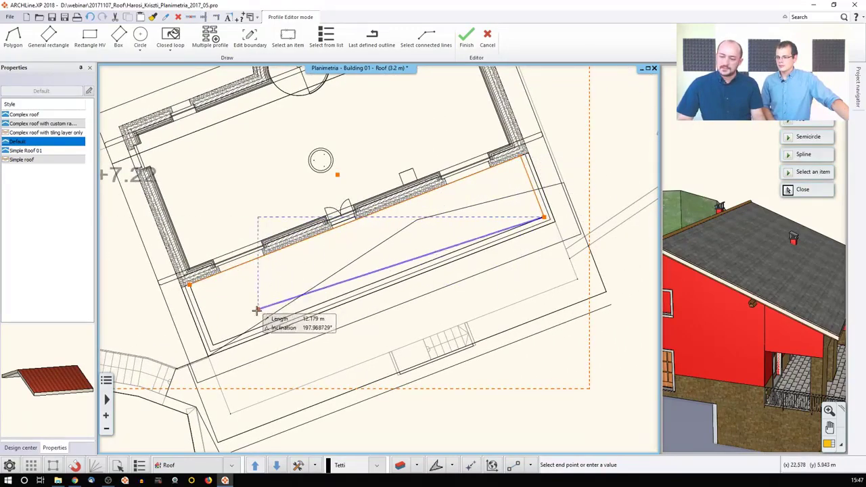
pyautogui.click(211, 336)
pyautogui.click(188, 283)
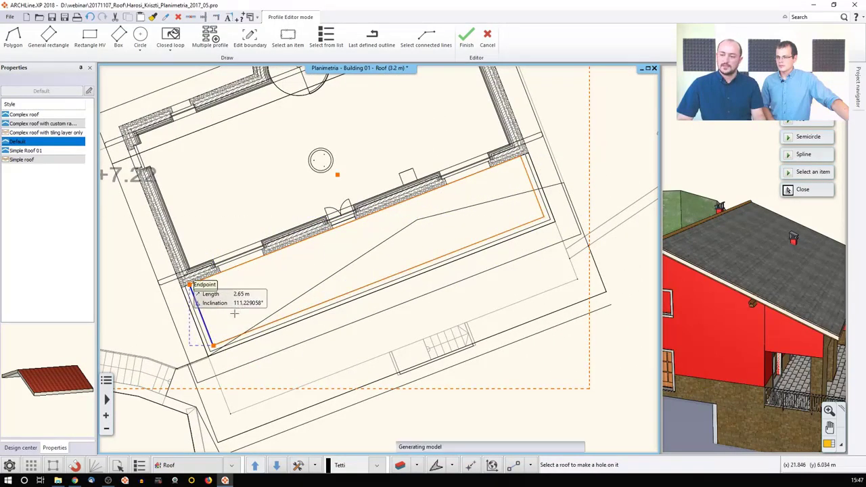
pyautogui.press('Escape')
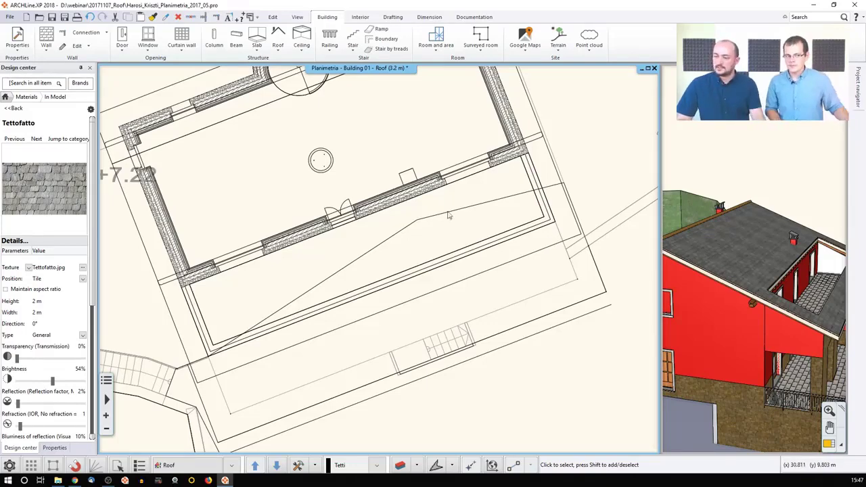
# Step: Insert two nodes on the roof's dashed reference edge, where the round stair's wall meets the straight wall on each side
pyautogui.scroll(-2, 433, 217)
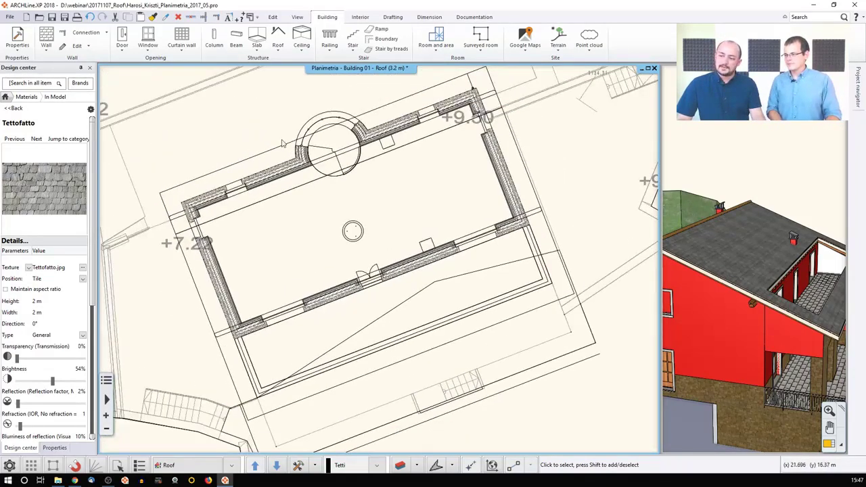
pyautogui.click(286, 148)
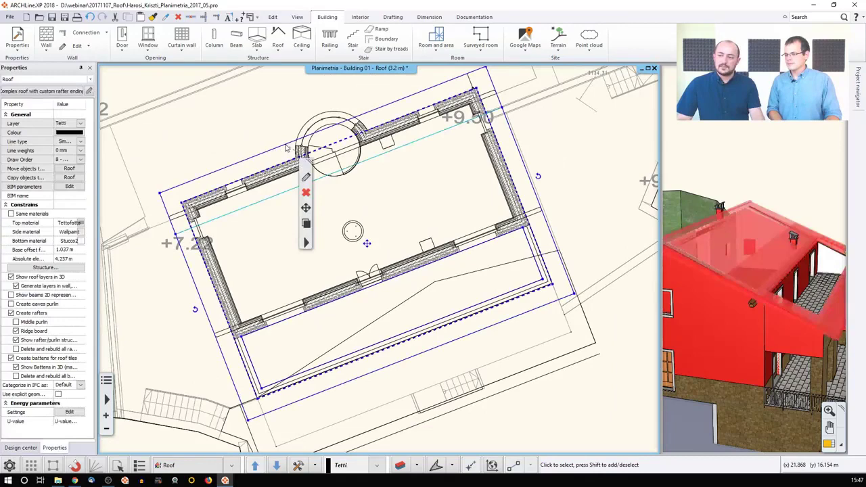
pyautogui.click(317, 160)
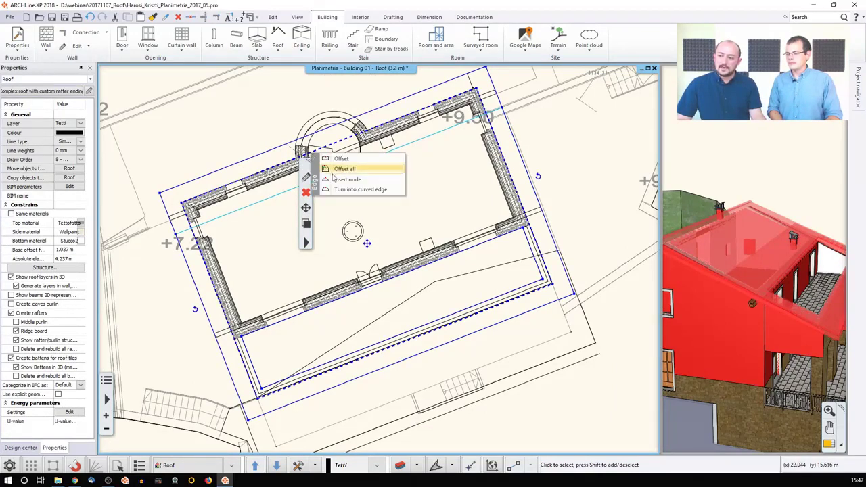
pyautogui.click(331, 167)
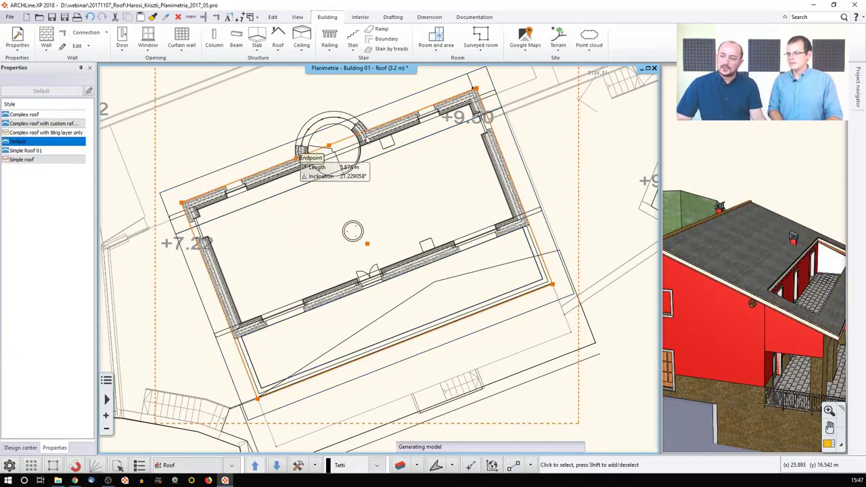
pyautogui.click(297, 149)
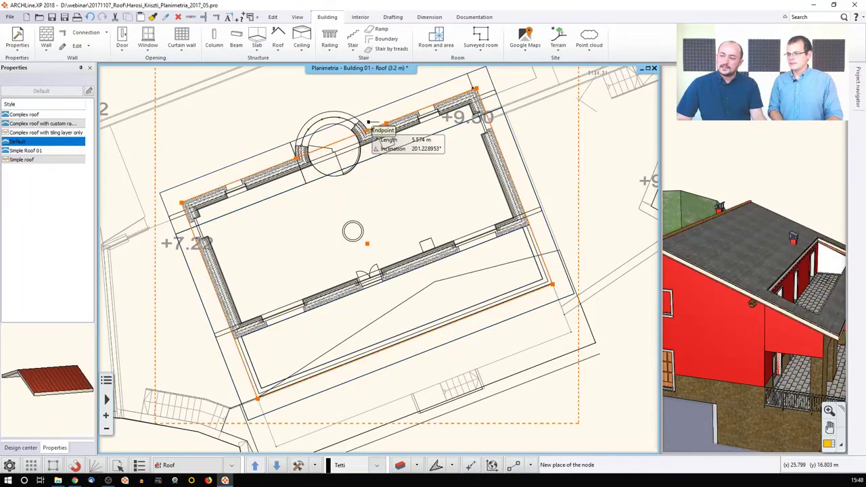
pyautogui.click(340, 147)
# Step: Try to turn the reference edge between the two stair nodes into an arc, and undo these reference edge edits
pyautogui.click(340, 147)
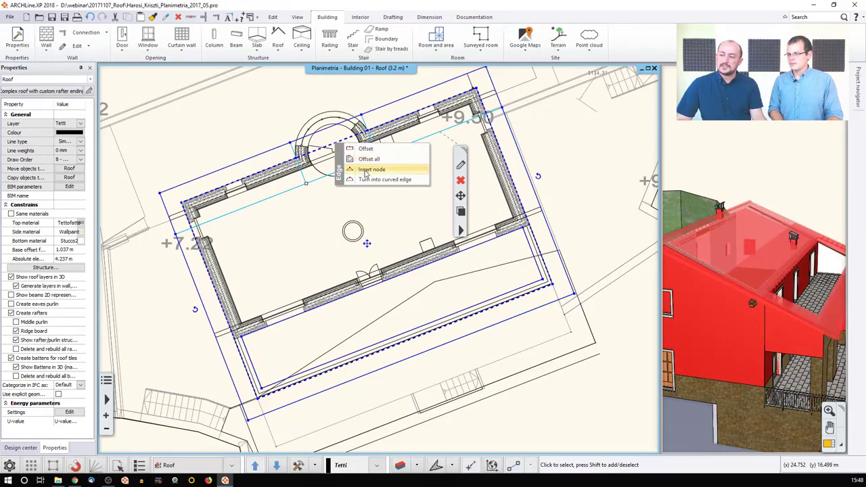
pyautogui.click(384, 179)
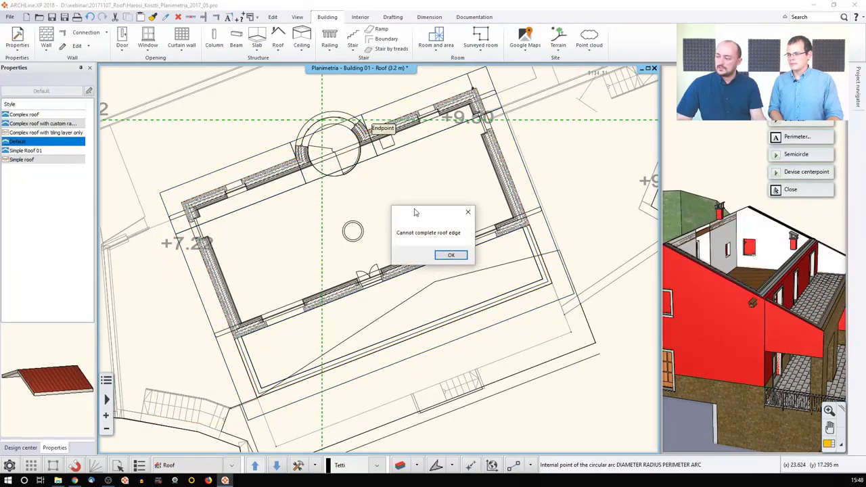
pyautogui.click(451, 255)
pyautogui.scroll(2, 335, 156)
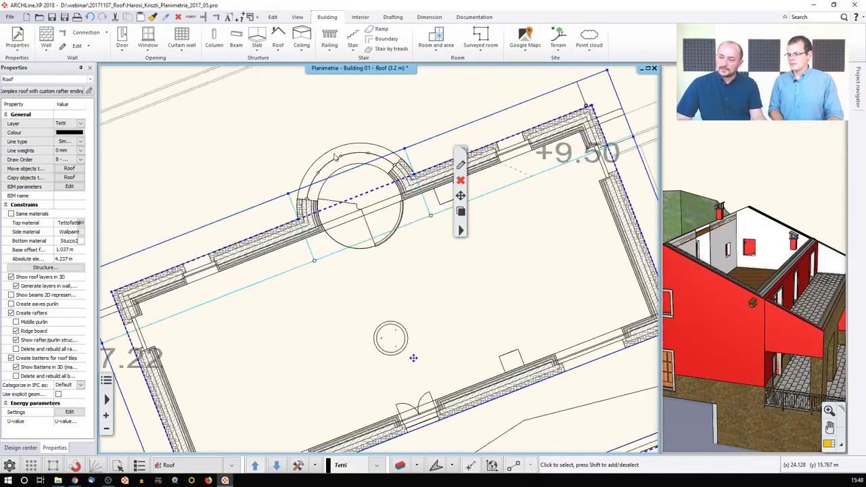
pyautogui.click(358, 201)
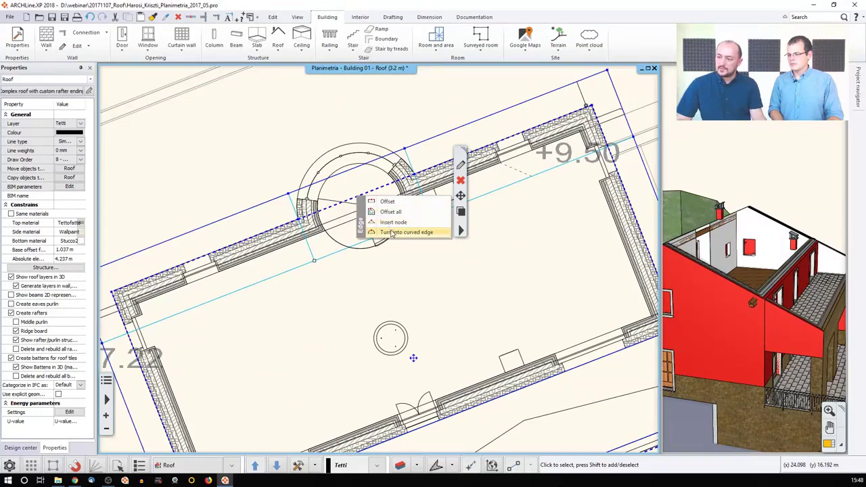
pyautogui.click(382, 221)
pyautogui.scroll(-1, 344, 170)
pyautogui.click(362, 206)
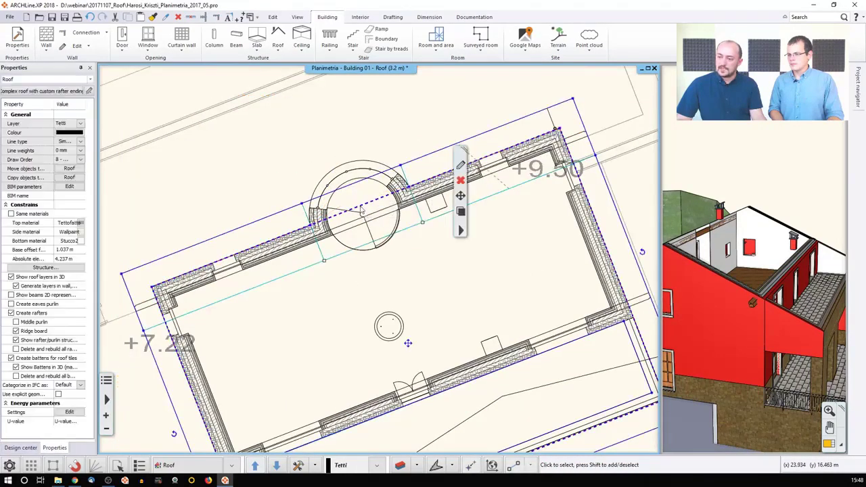
pyautogui.click(407, 242)
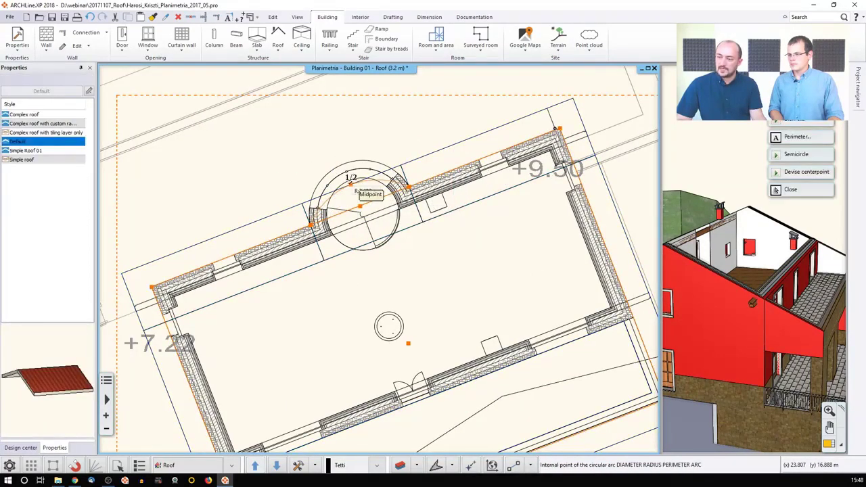
pyautogui.click(341, 197)
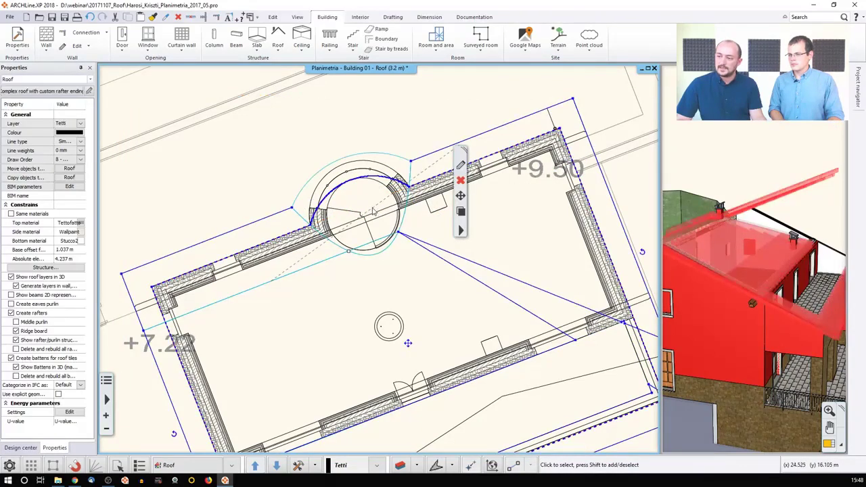
pyautogui.click(730, 167)
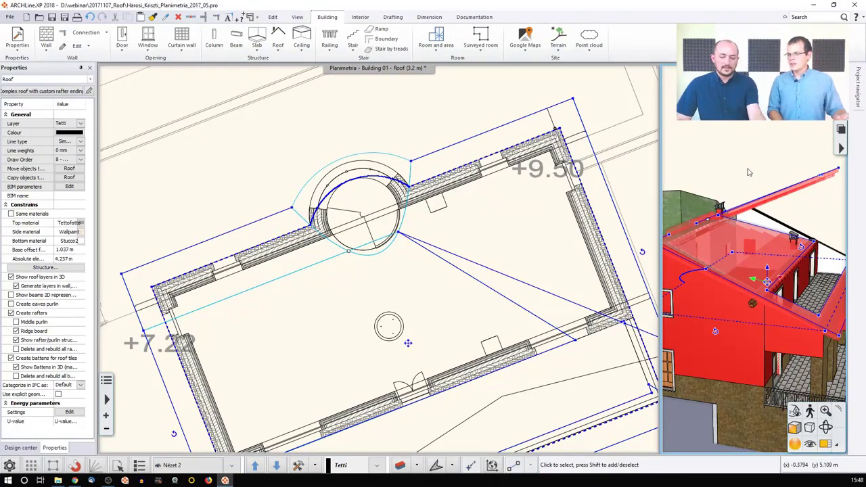
pyautogui.press('Escape')
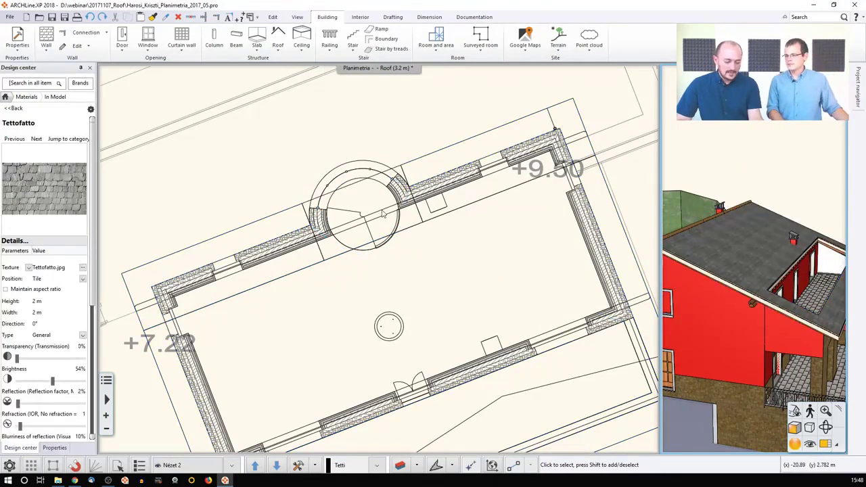
# Step: Insert two nodes on the roof's outer eaves edge, one on each side of the round stair
pyautogui.click(406, 172)
pyautogui.click(406, 172)
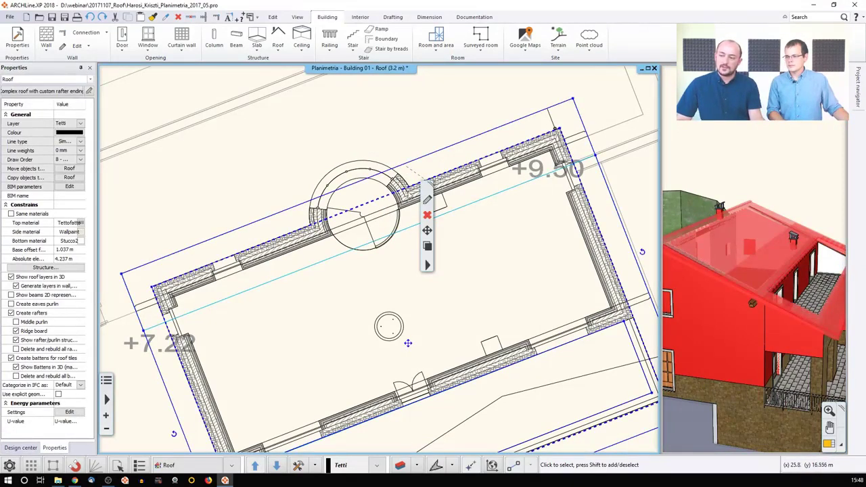
pyautogui.moveTo(736, 234); pyautogui.dragTo(763, 276, button='middle')
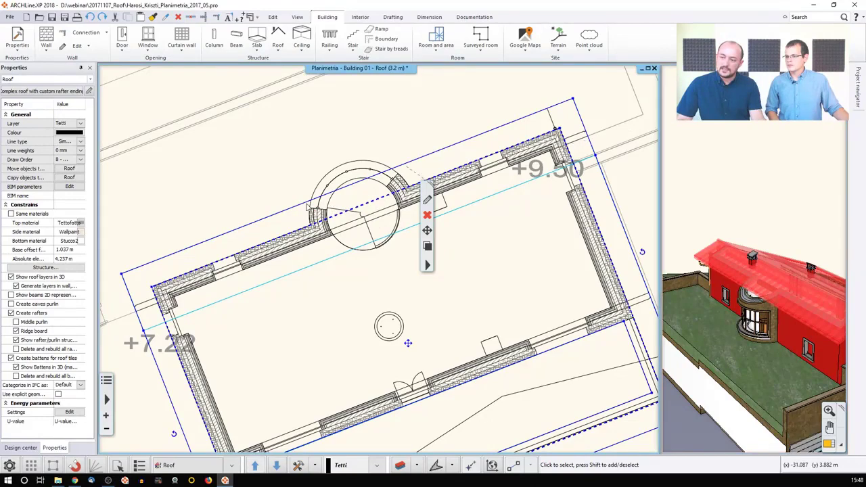
pyautogui.moveTo(308, 206)
pyautogui.click(331, 220)
pyautogui.click(301, 202)
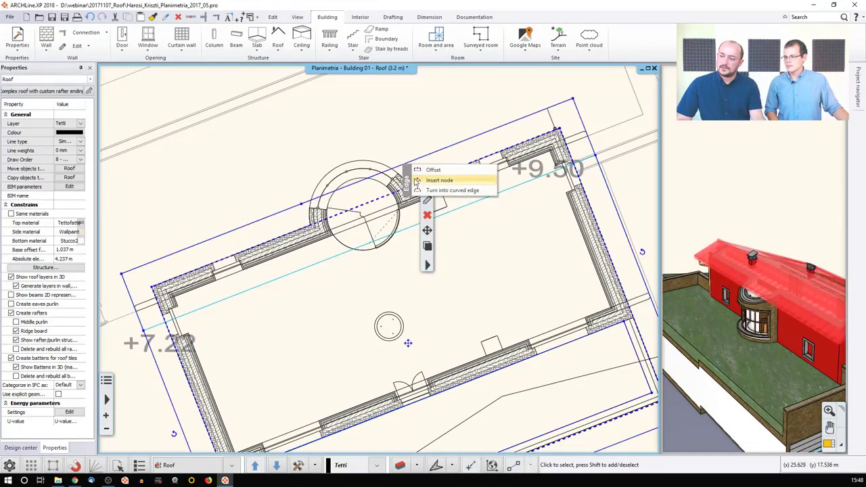
pyautogui.click(426, 180)
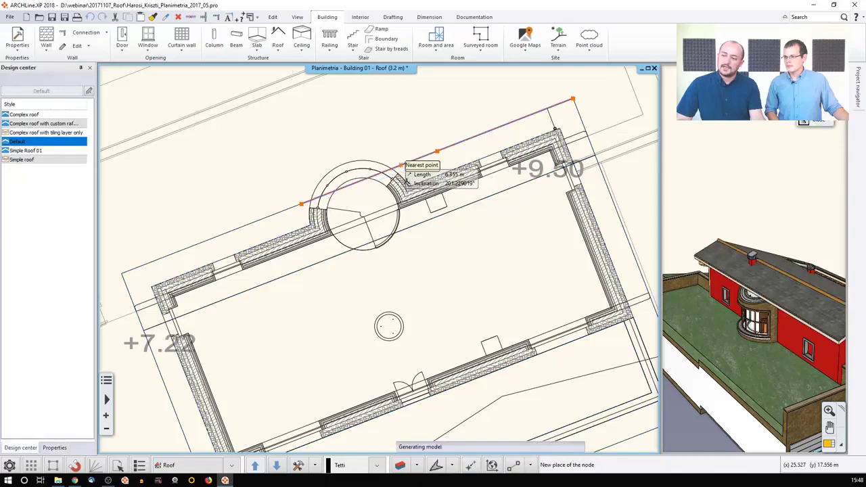
pyautogui.click(411, 192)
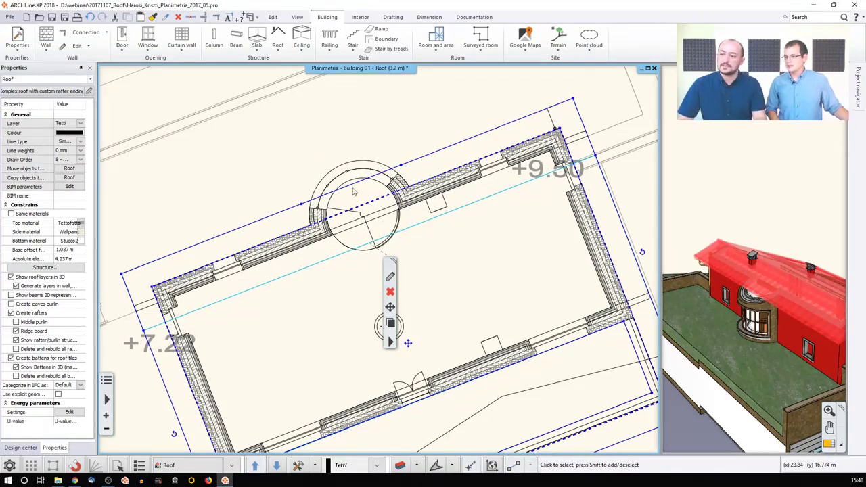
# Step: Turn the eaves edge between the two nodes into an outward arc around the round stair, with a radius of about 2.07 m
pyautogui.moveTo(360, 192)
pyautogui.click(376, 210)
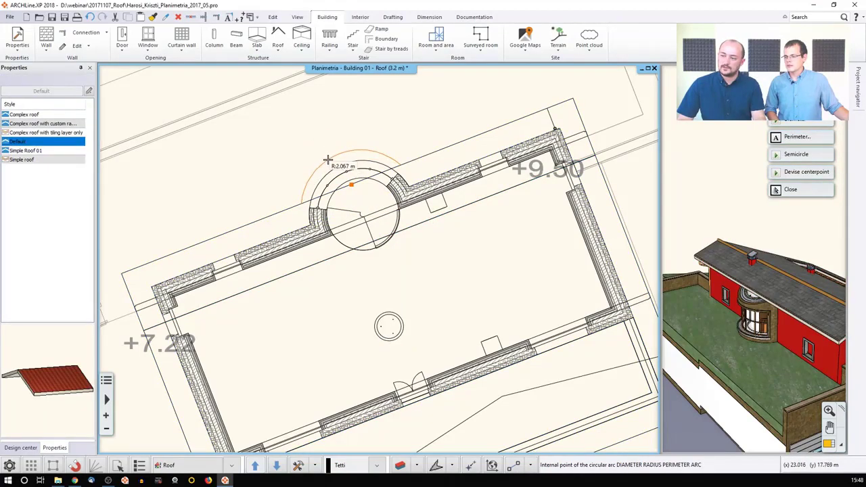
pyautogui.click(327, 161)
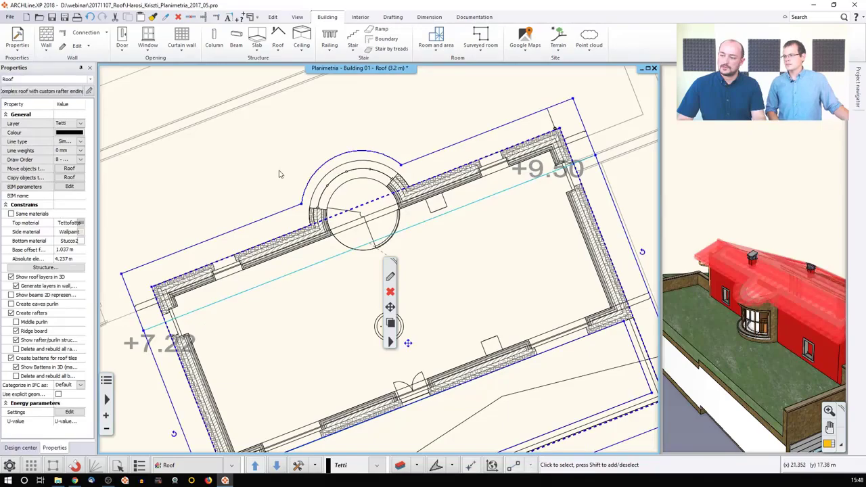